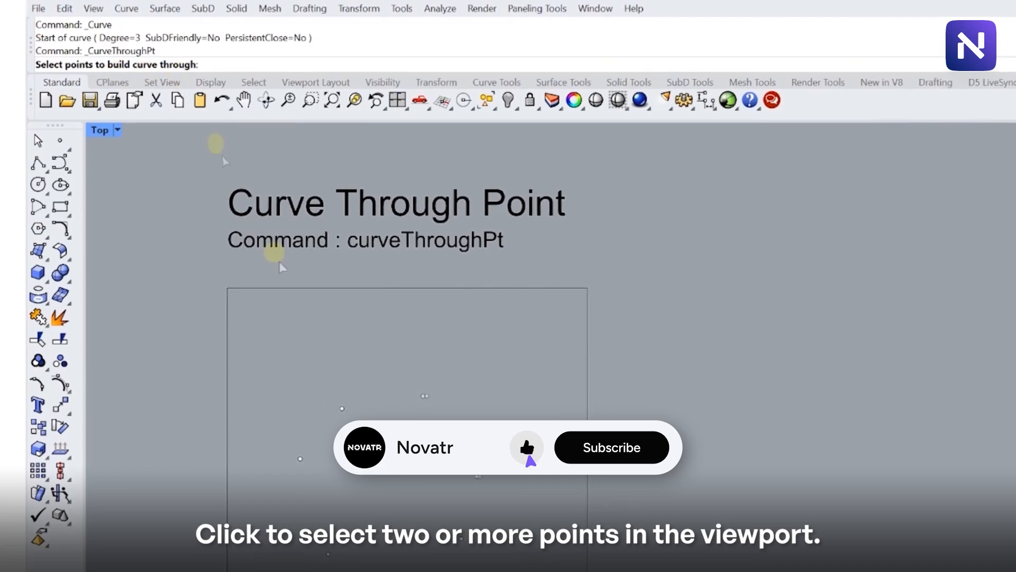
Step: Build a degree 3 interpolated curve through all eight points in the Curve Through Point frame, picking the first few individually and window-selecting the rest
left_click(299, 456)
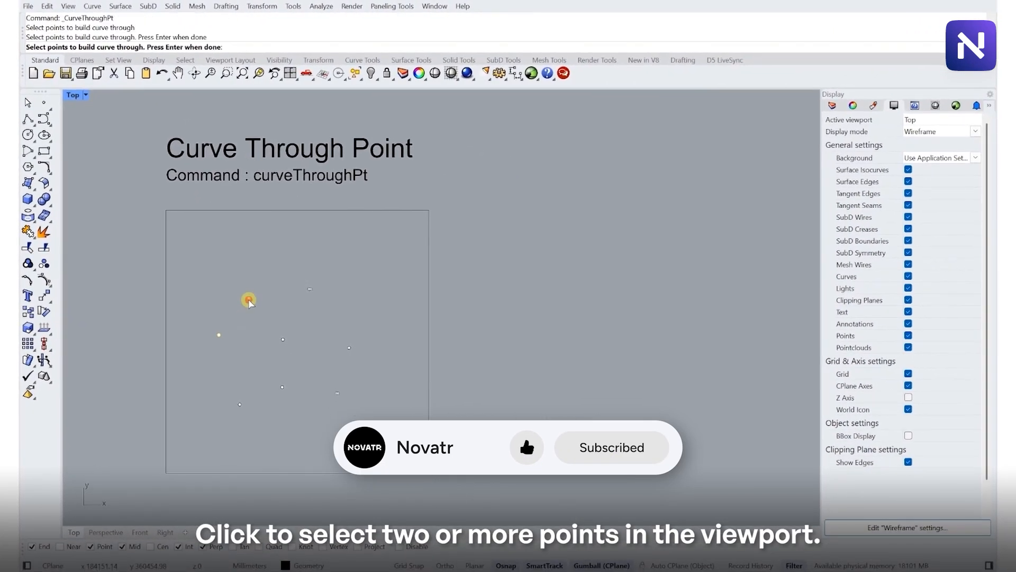
left_click(272, 325)
left_click(308, 370)
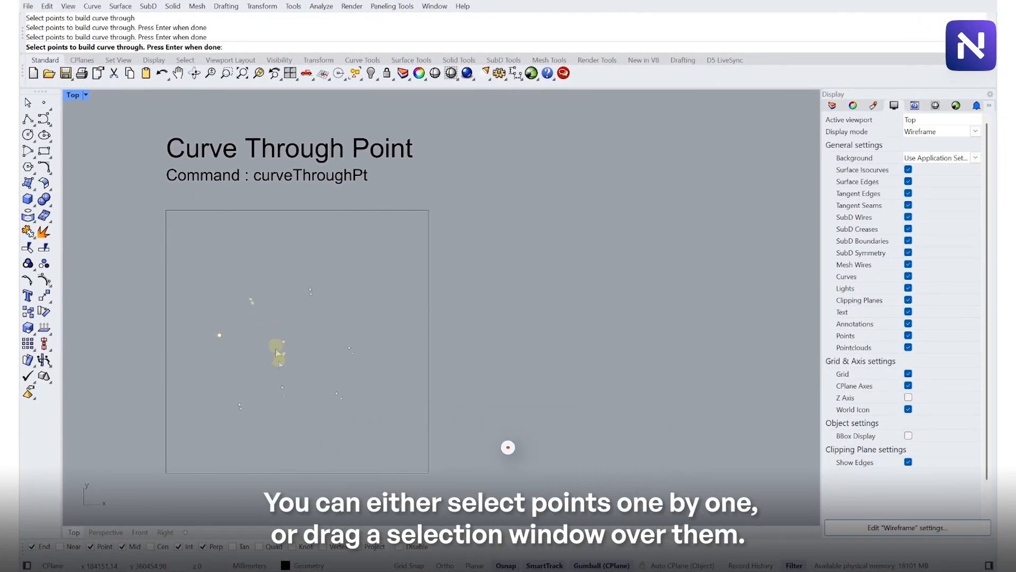
left_click(281, 387)
left_click_drag(194, 256, 395, 433)
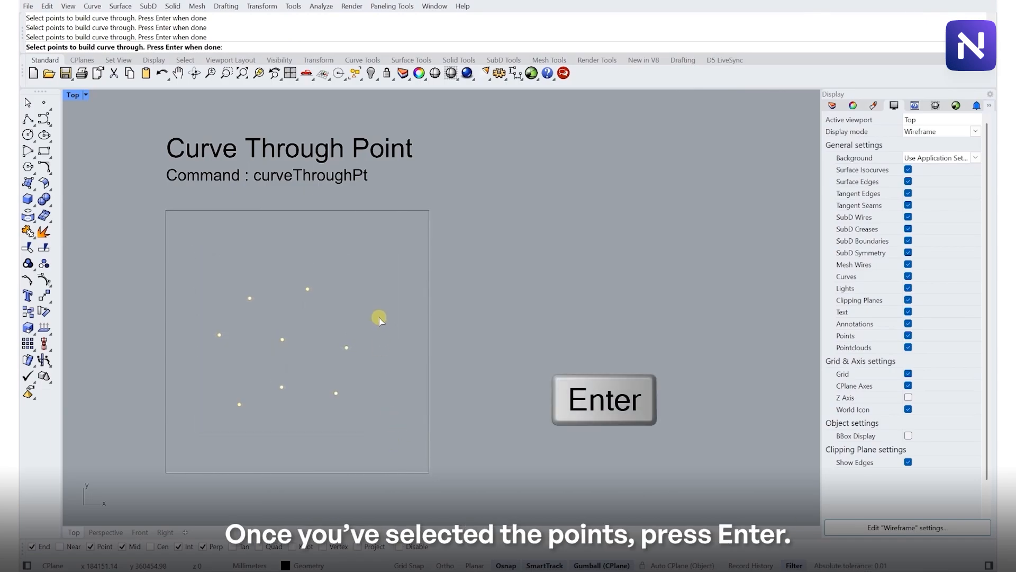
key("Return")
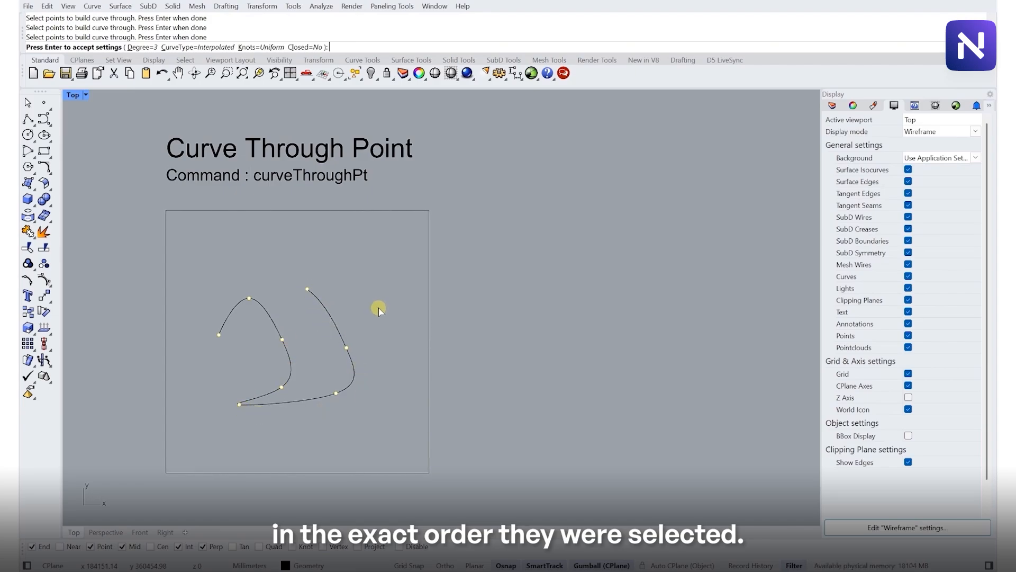
key("Return")
Step: Examine the sample curves in the "Avoid sharp angles between the points" and "gentle arc or sweeping motion" frames, including their control points
scroll(377, 265, "down", 8)
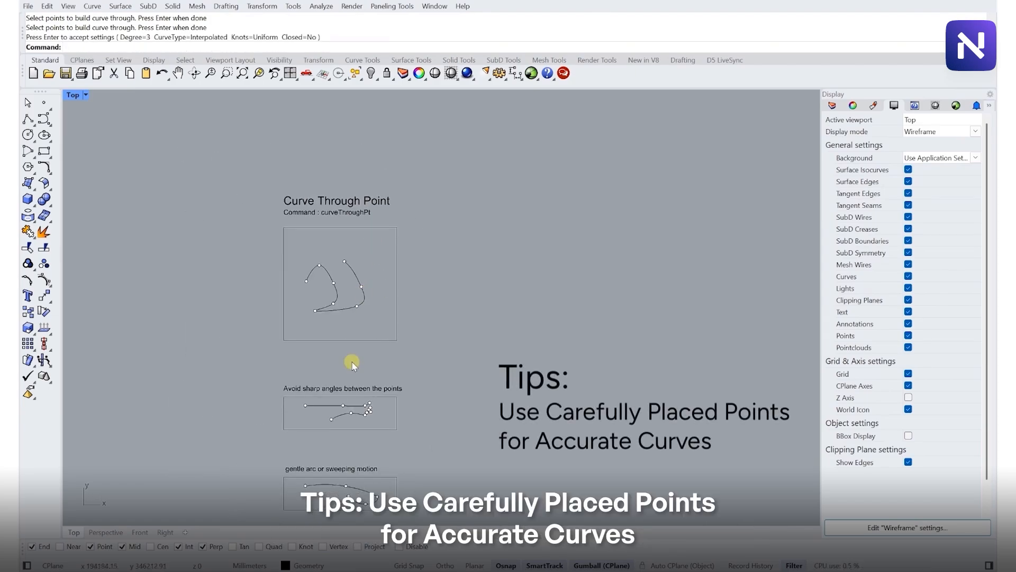
right_click_drag(347, 425, 345, 281)
scroll(363, 233, "up", 4)
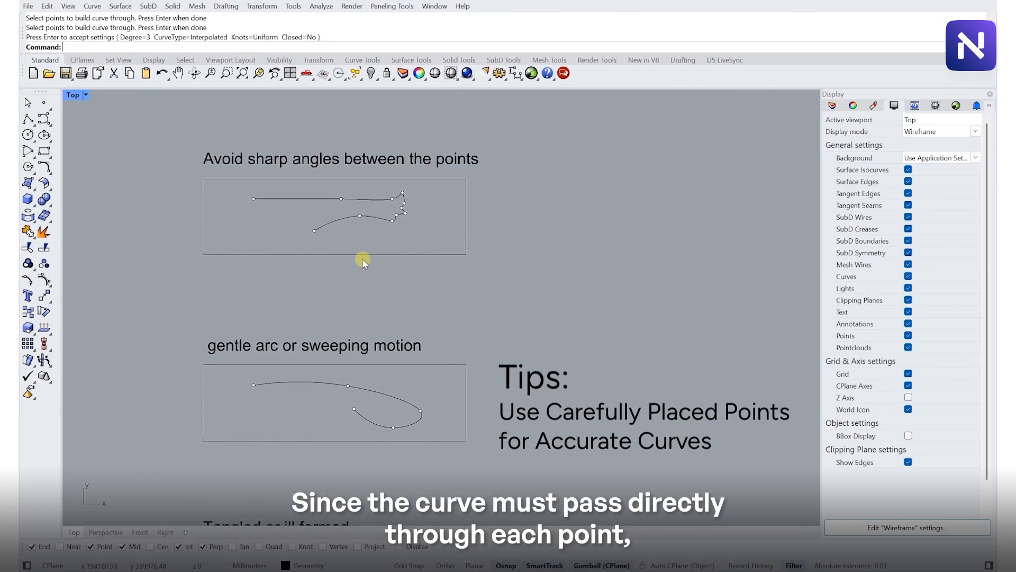
scroll(341, 229, "up", 2)
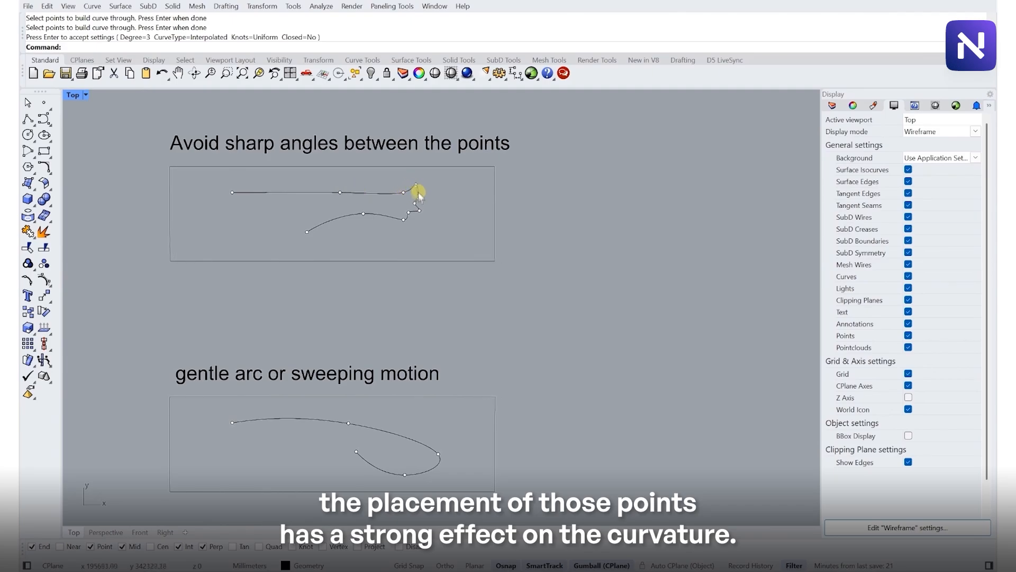
left_click(302, 232)
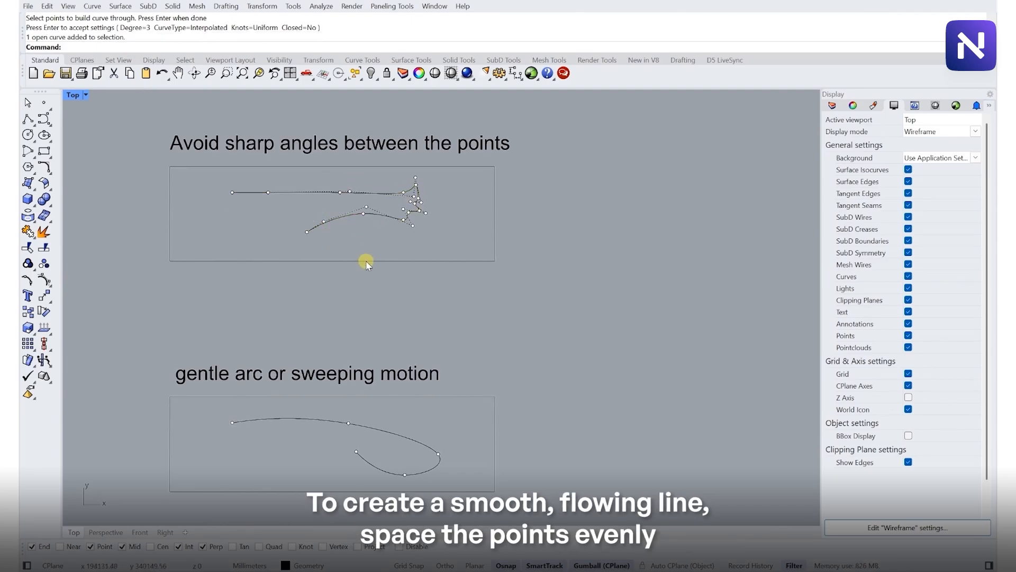
key("Escape")
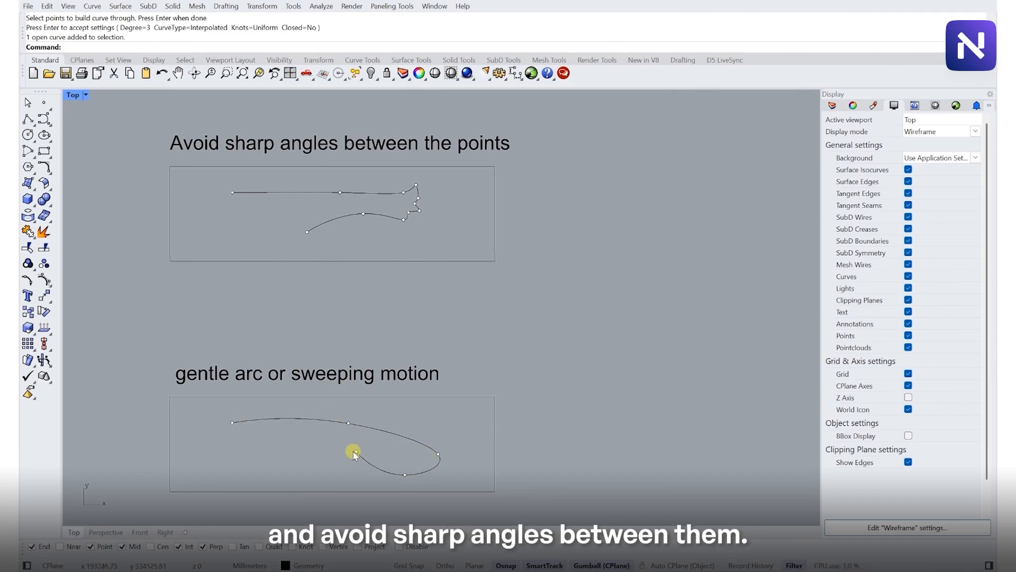
left_click(383, 430)
key("Escape")
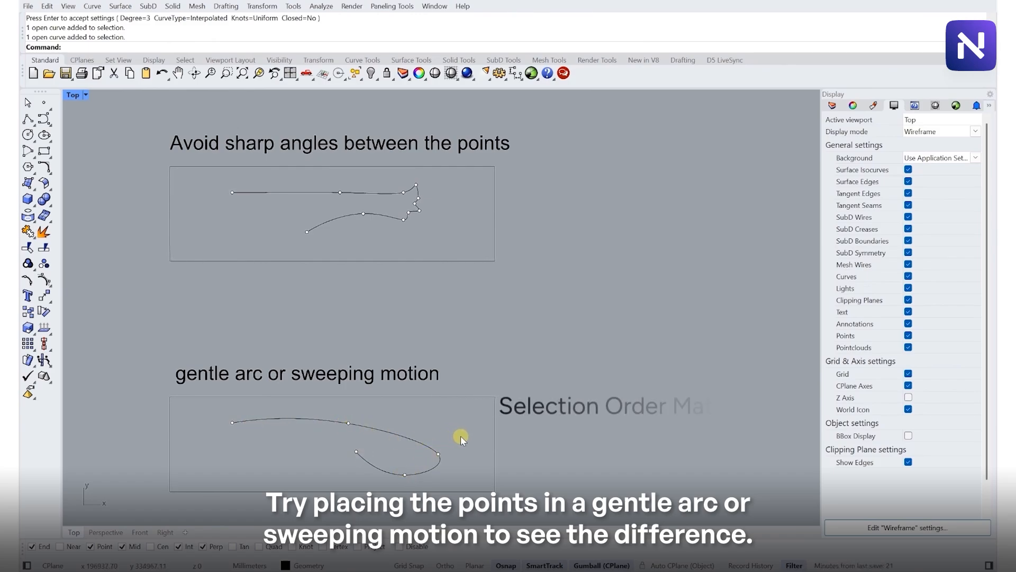
Step: Build a curve through the points in the "Tangled or ill formed" frame using one window selection, with degree 3 and interpolated curve type
scroll(404, 243, "down", 8)
right_click_drag(393, 366, 370, 212)
scroll(358, 262, "up", 4)
scroll(342, 259, "up", 2)
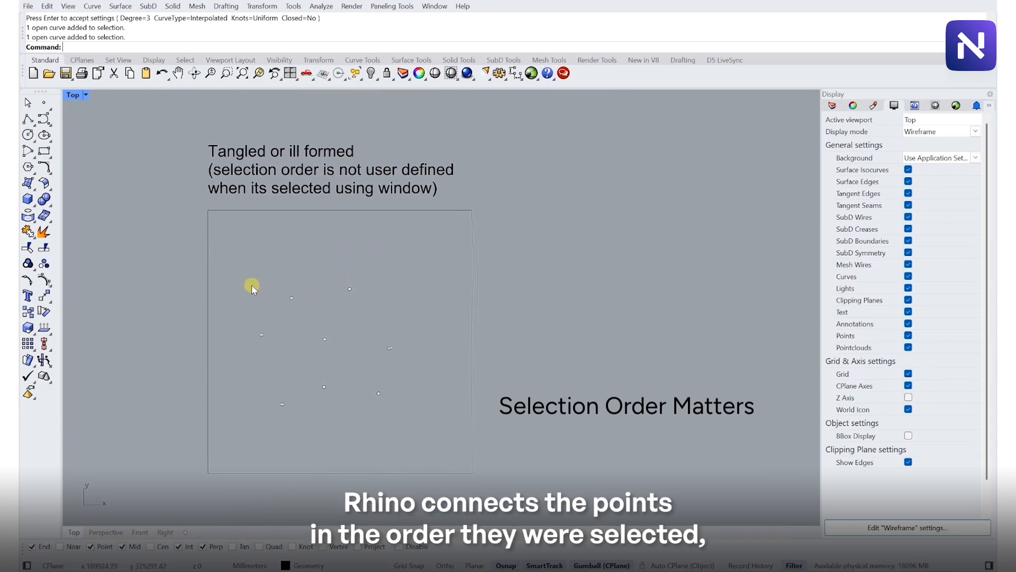
left_click(45, 121)
left_click(47, 123)
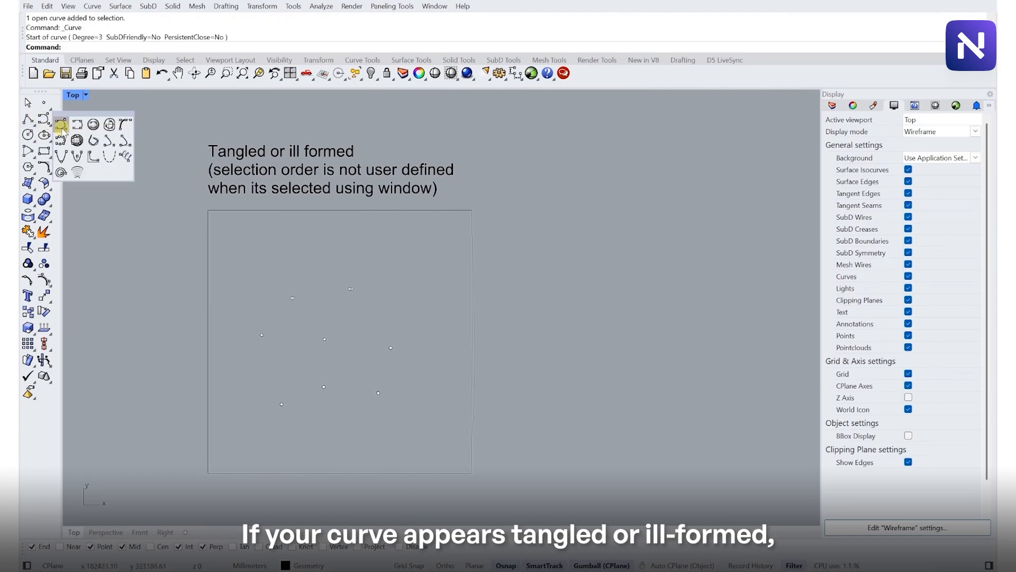
left_click(62, 127)
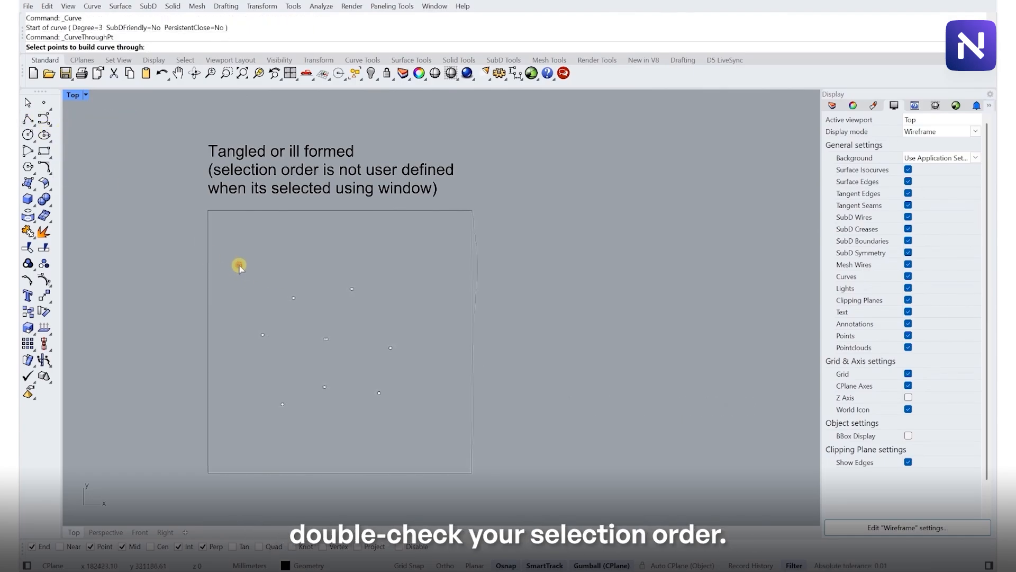
left_click_drag(239, 267, 445, 447)
key("Return")
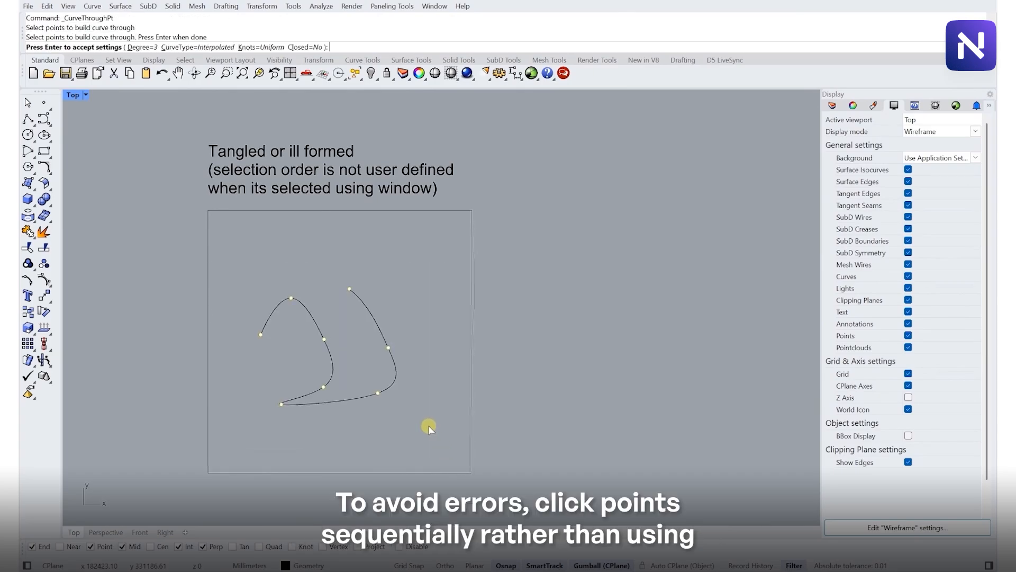
key("Return")
Step: Build a curve through the numbered points in the "Choose your selection order" frame, picking them one by one from 1 to 8
right_click_drag(356, 451, 372, 169)
right_click_drag(336, 331, 345, 236)
key("Return")
left_click(300, 384)
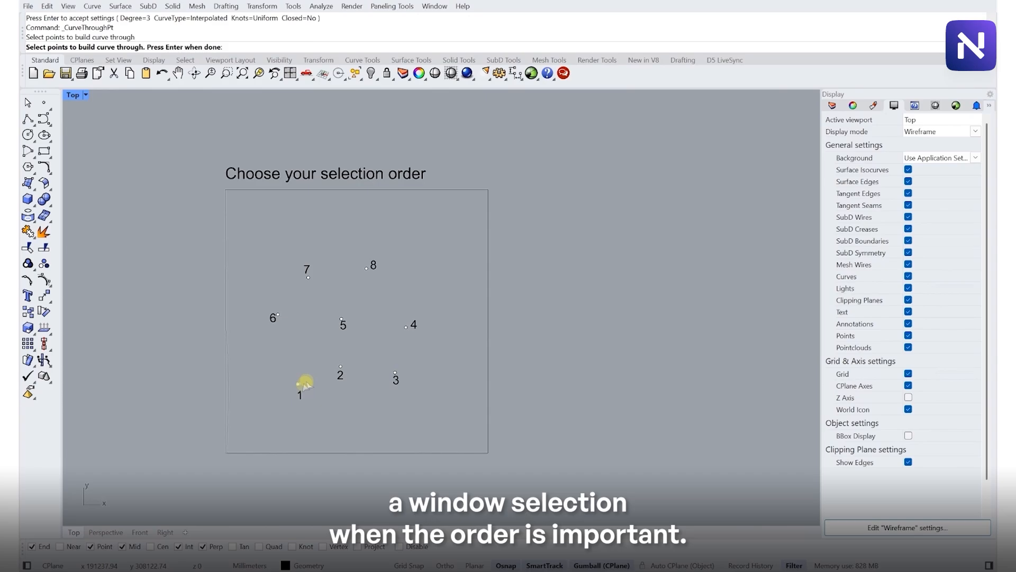
left_click(341, 366)
left_click(395, 373)
left_click(406, 326)
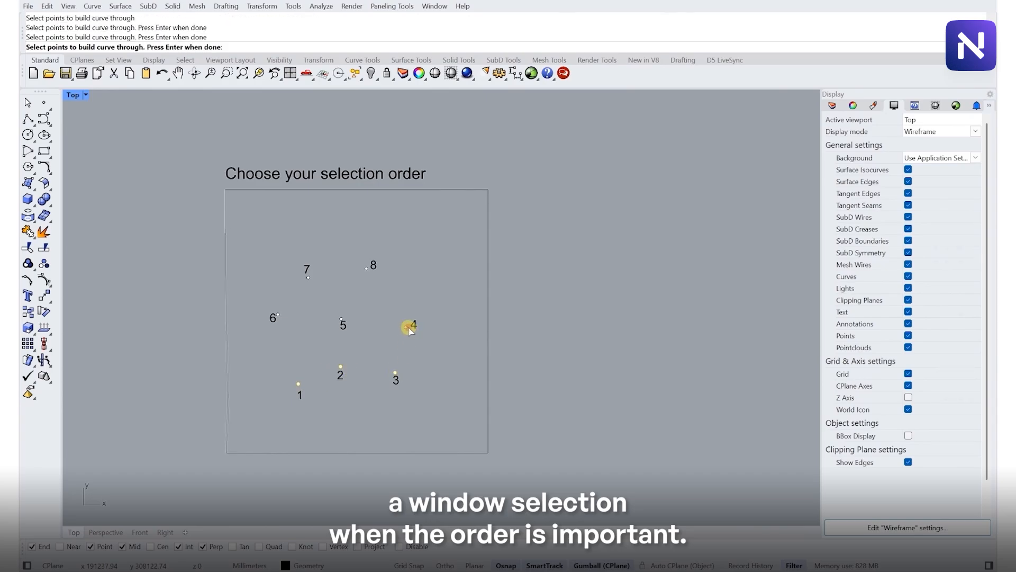
left_click(341, 319)
left_click(281, 314)
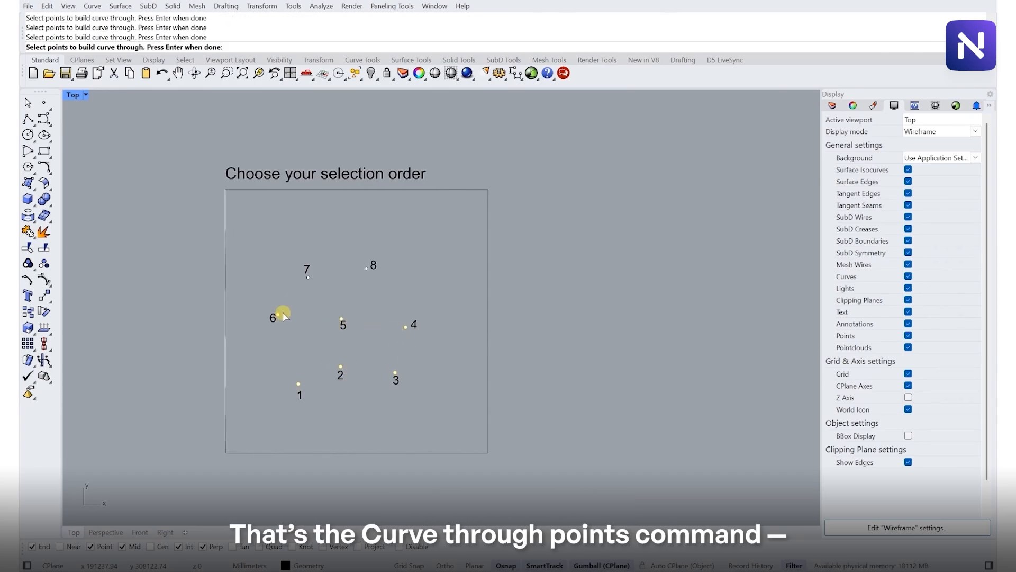
left_click(308, 277)
left_click(366, 268)
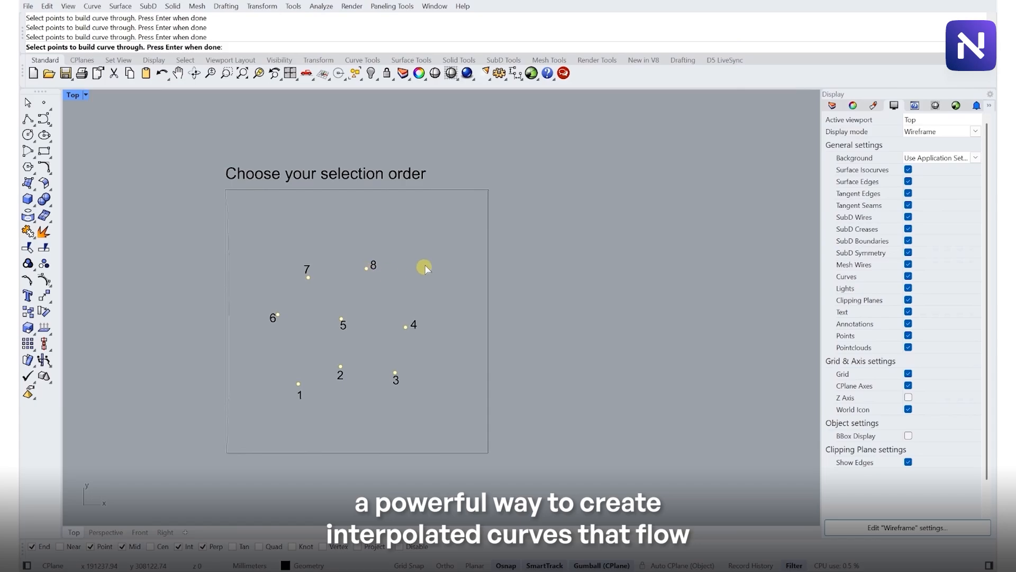
key("Return")
key("Return")
scroll(436, 294, "down", 5)
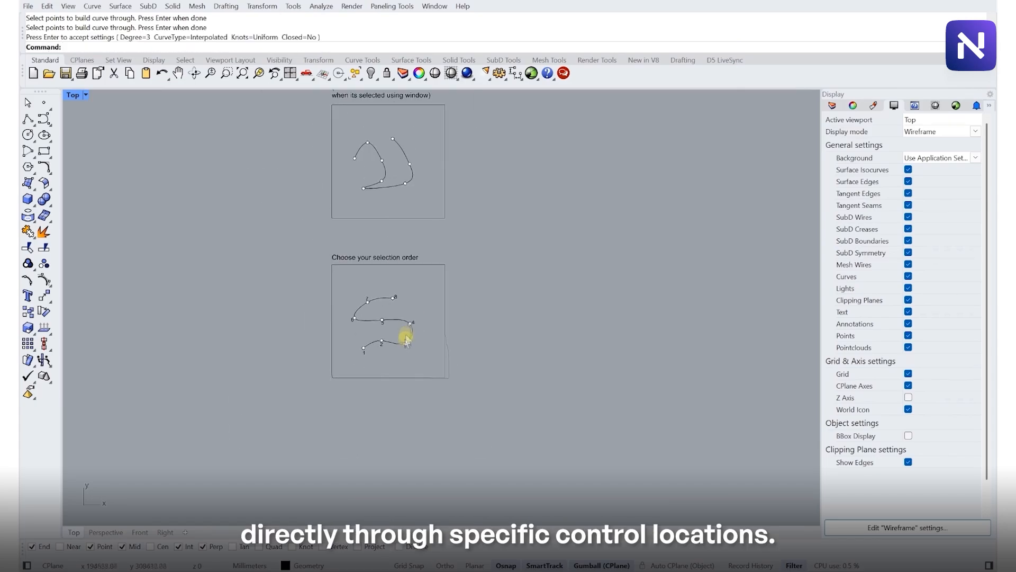
right_click_drag(436, 259, 306, 368)
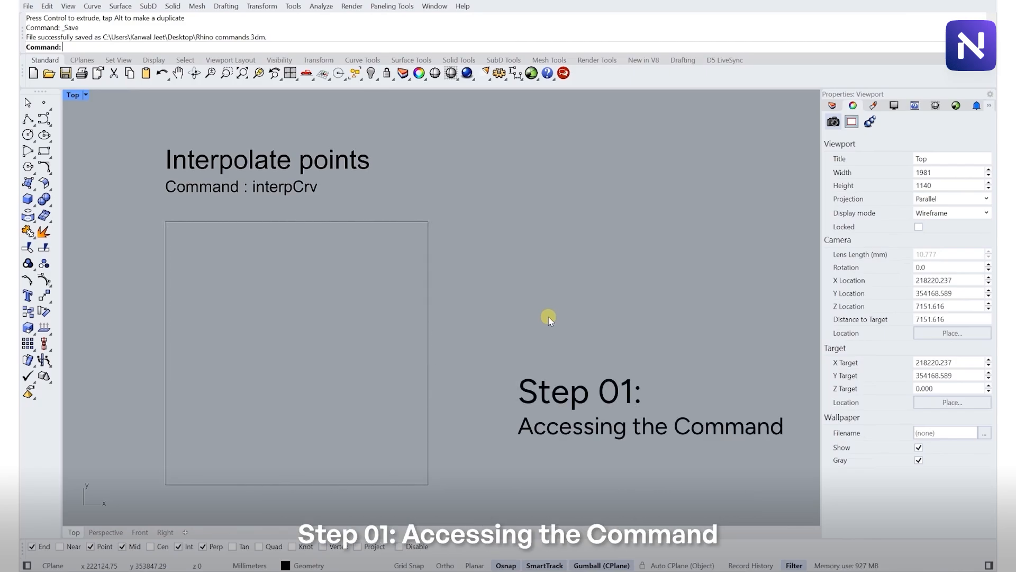
type("Inter")
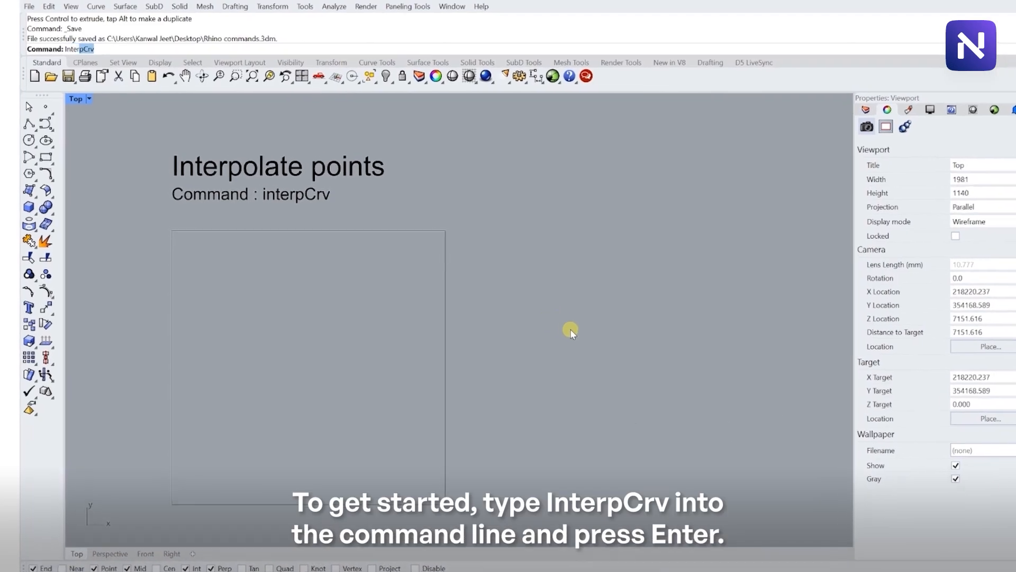
type("pC")
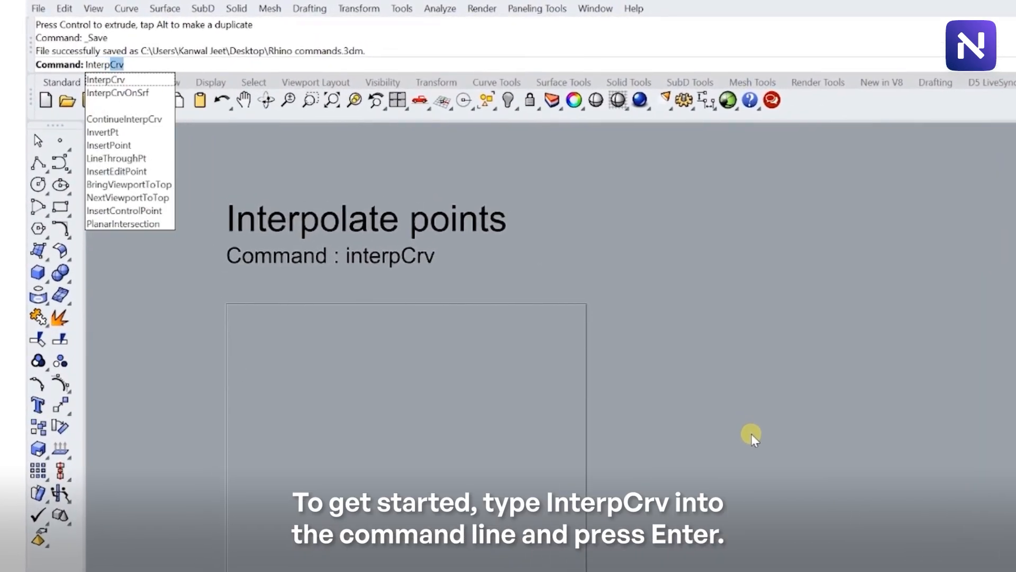
type("rv")
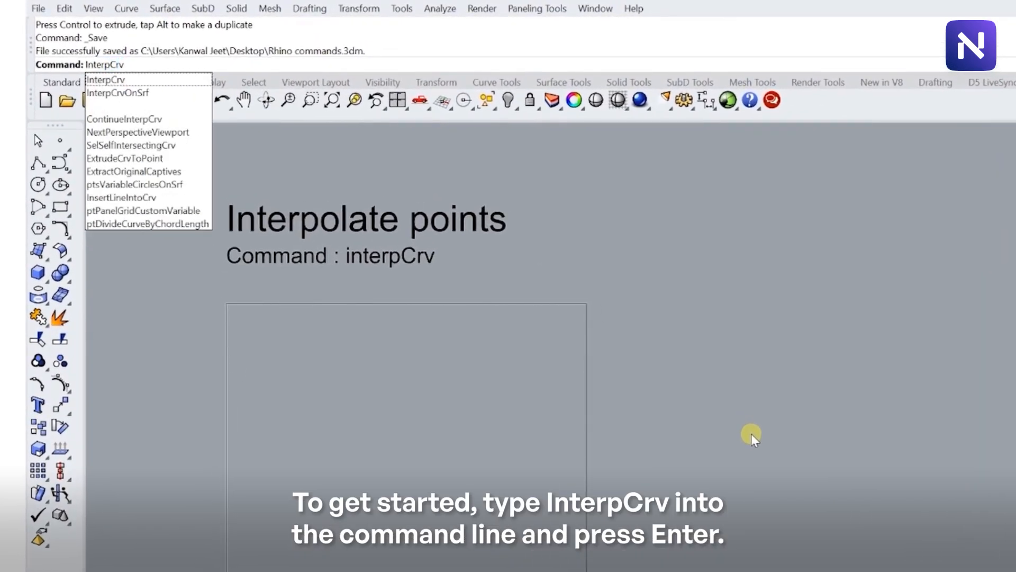
key("Return")
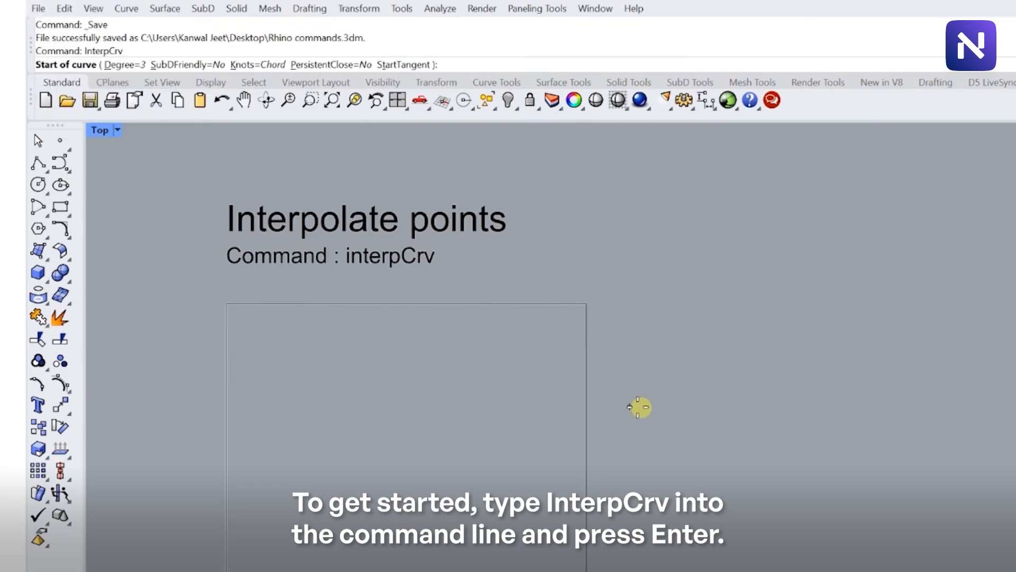
key("Escape")
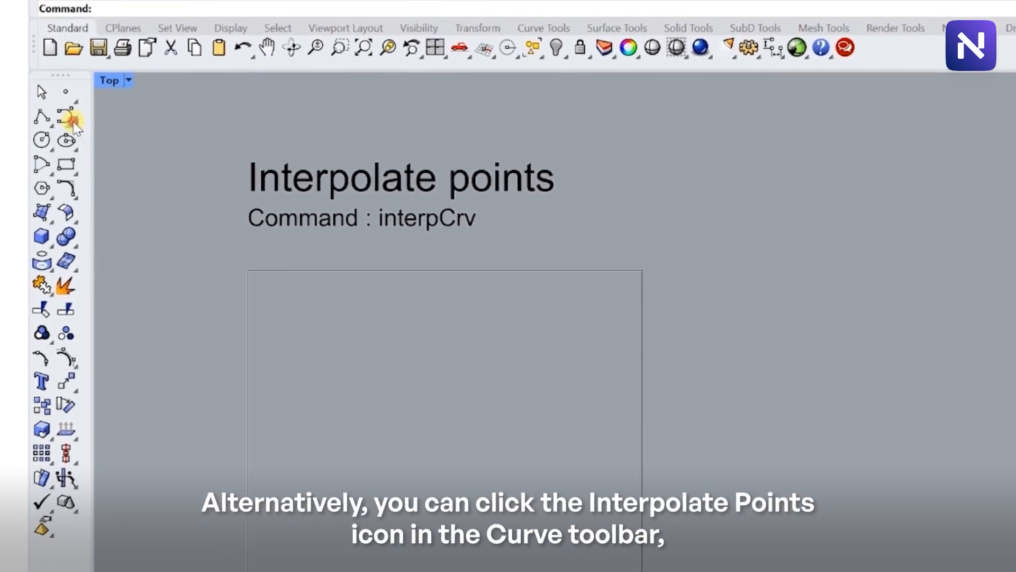
Step: Draw a degree 3 interpolated curve spiralling clockwise inward through twelve points inside the Interpolate points frame, and check its control points
left_click(69, 170)
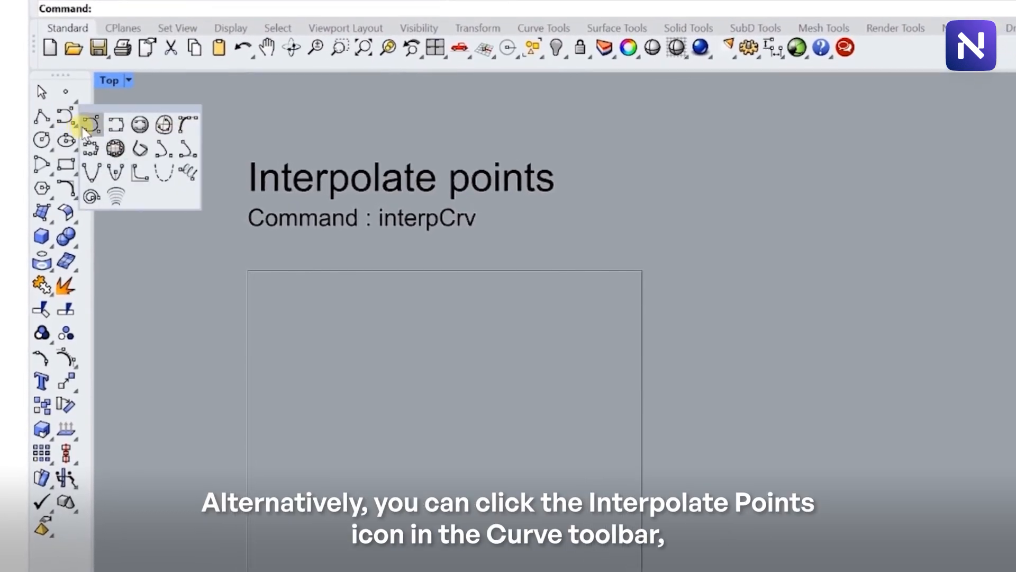
left_click(115, 126)
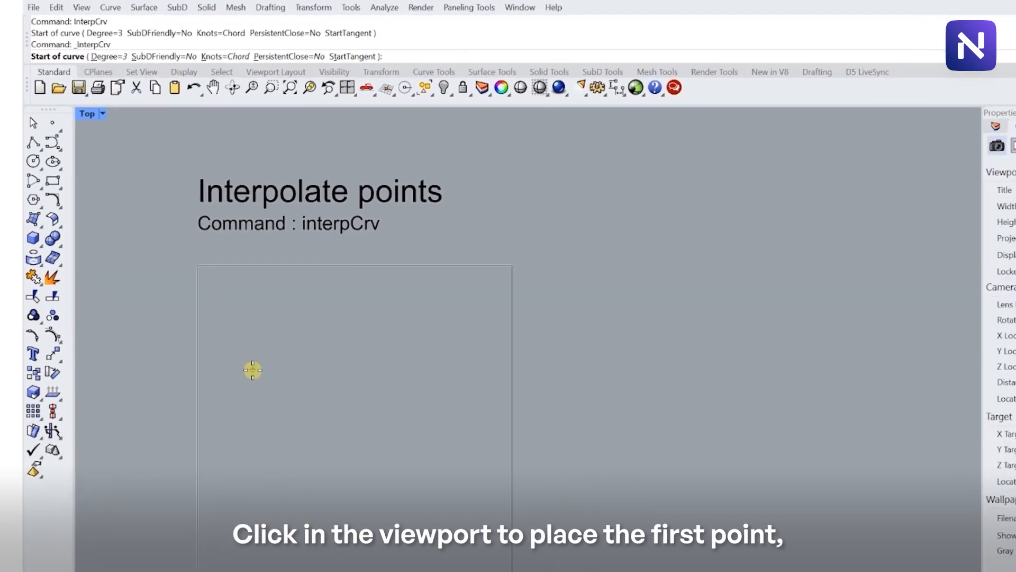
left_click(253, 370)
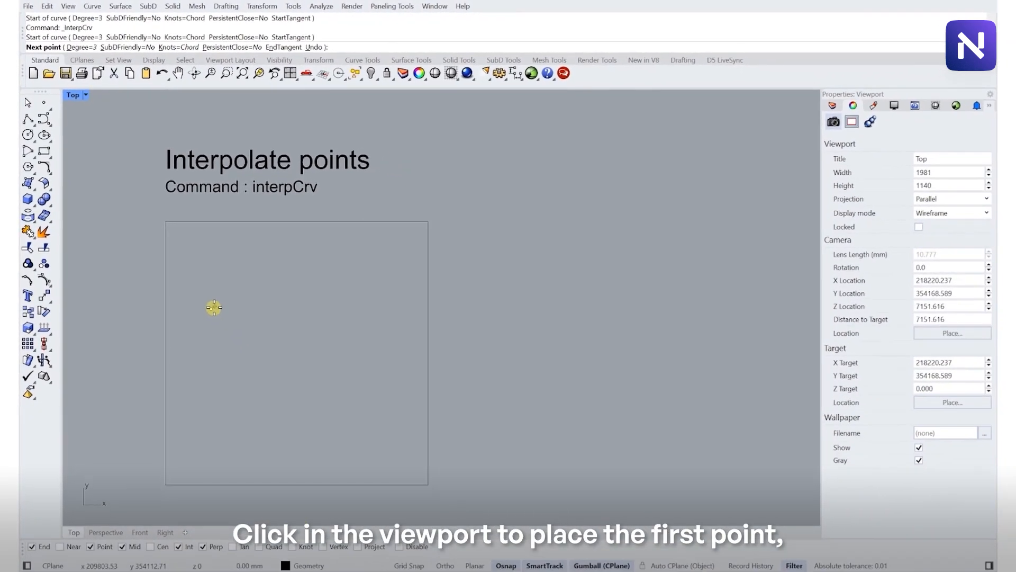
left_click(272, 273)
left_click(347, 291)
left_click(378, 381)
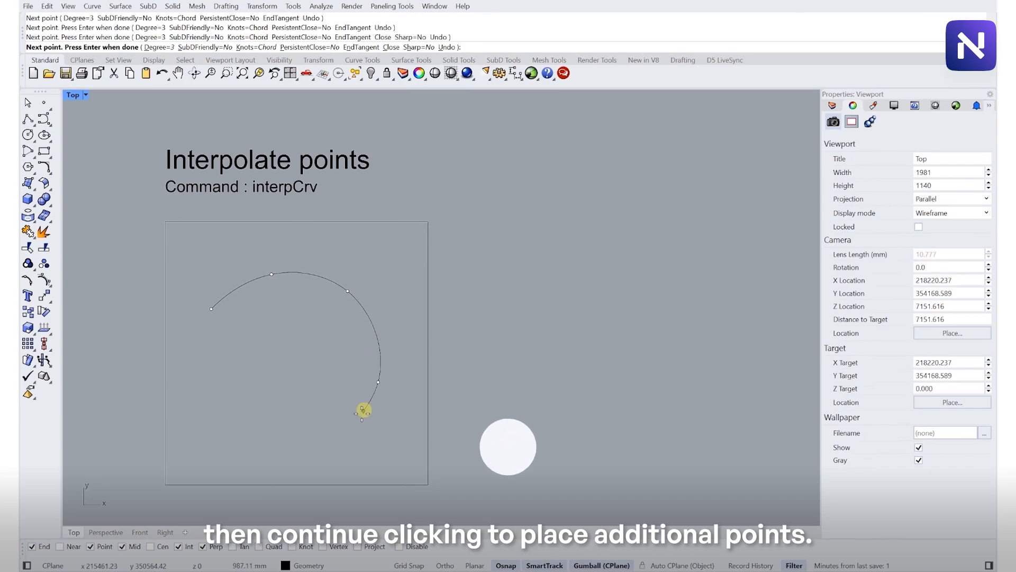
left_click(298, 437)
left_click(226, 398)
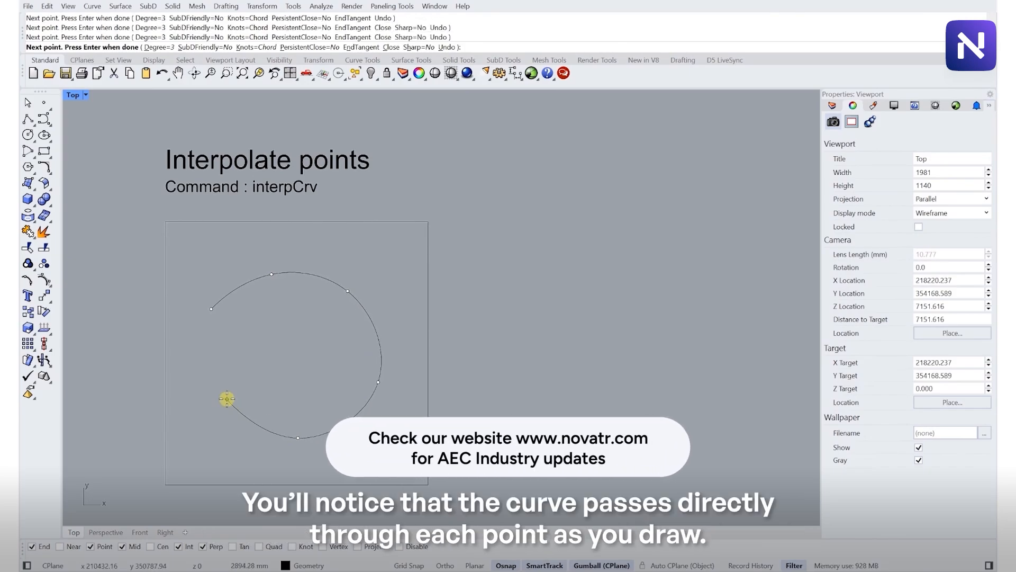
left_click(258, 327)
left_click(335, 330)
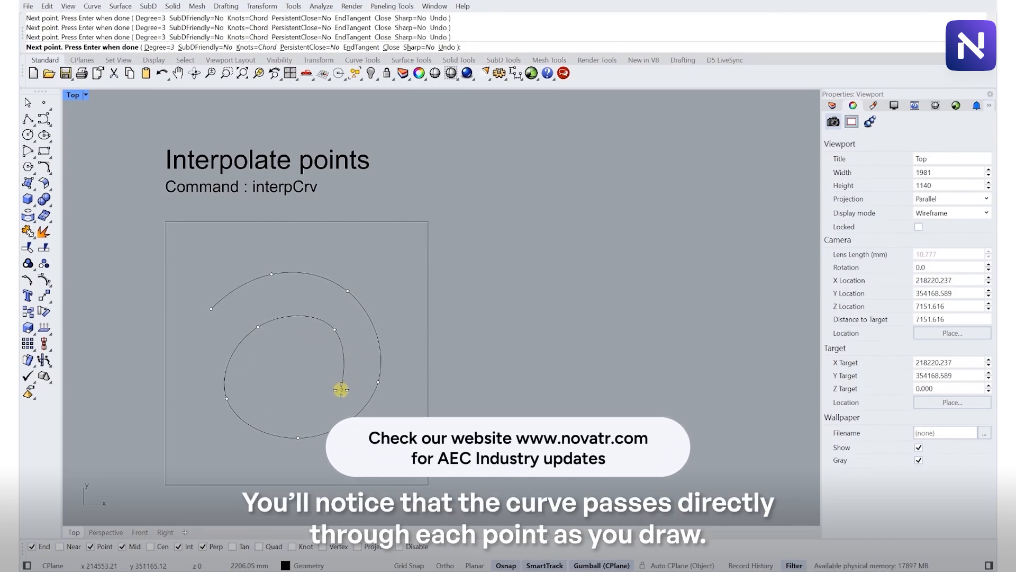
left_click(341, 389)
left_click(279, 404)
left_click(263, 366)
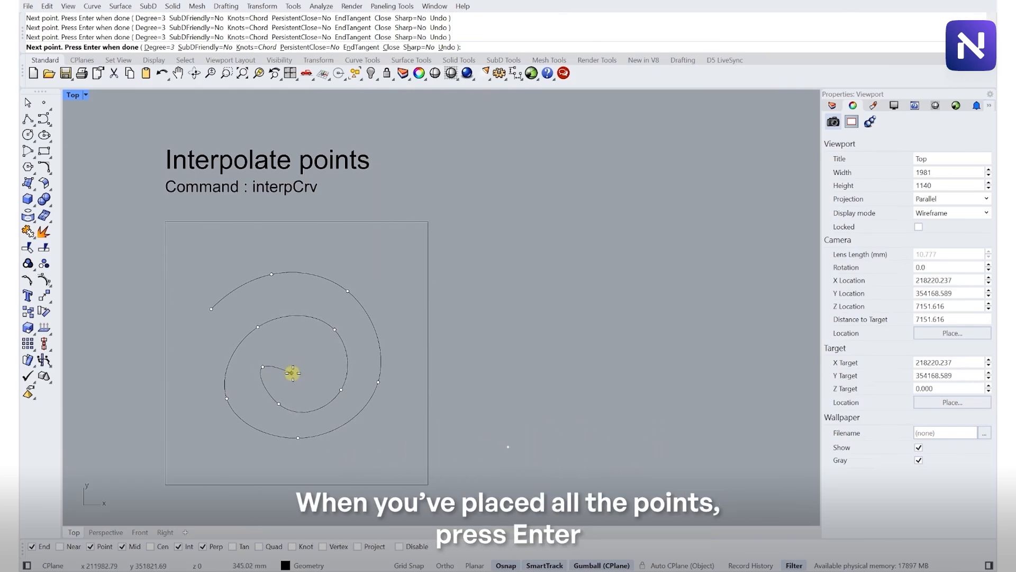
key("Return")
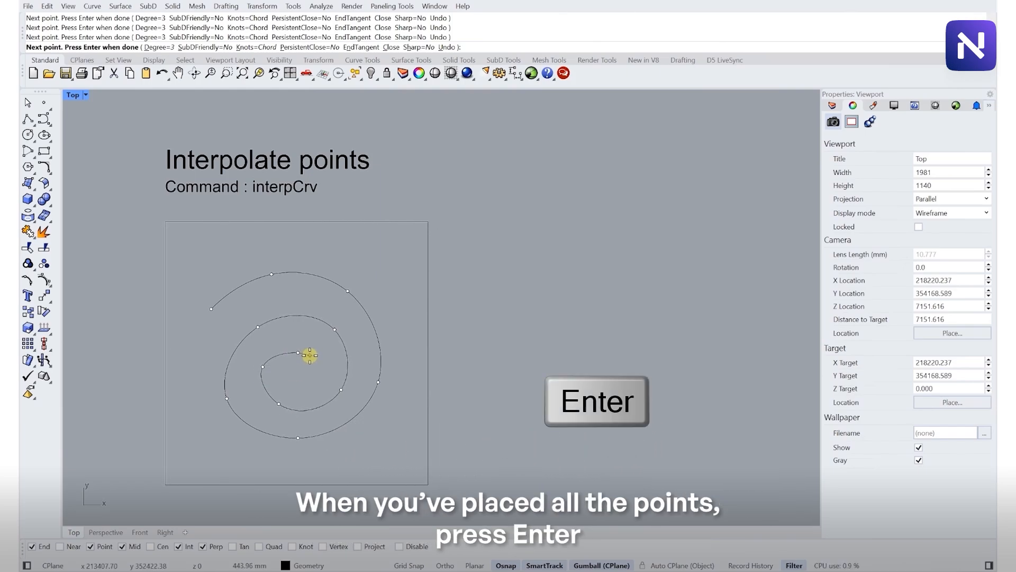
left_click(336, 331)
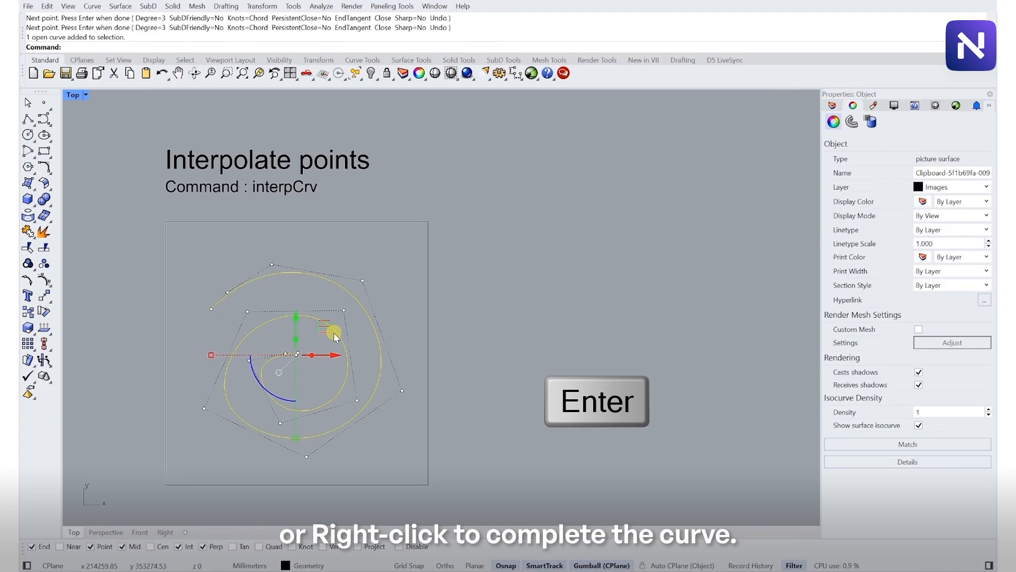
key("Escape")
Step: Start a degree 3 interpolated curve at the top of the chair photo's backrest and trace down its front edge toward the seat
scroll(352, 241, "down", 4)
scroll(352, 241, "down", 2)
right_click_drag(351, 373, 318, 295)
scroll(319, 294, "up", 8)
scroll(269, 333, "up", 2)
right_click_drag(269, 332, 279, 281)
scroll(244, 332, "up", 2)
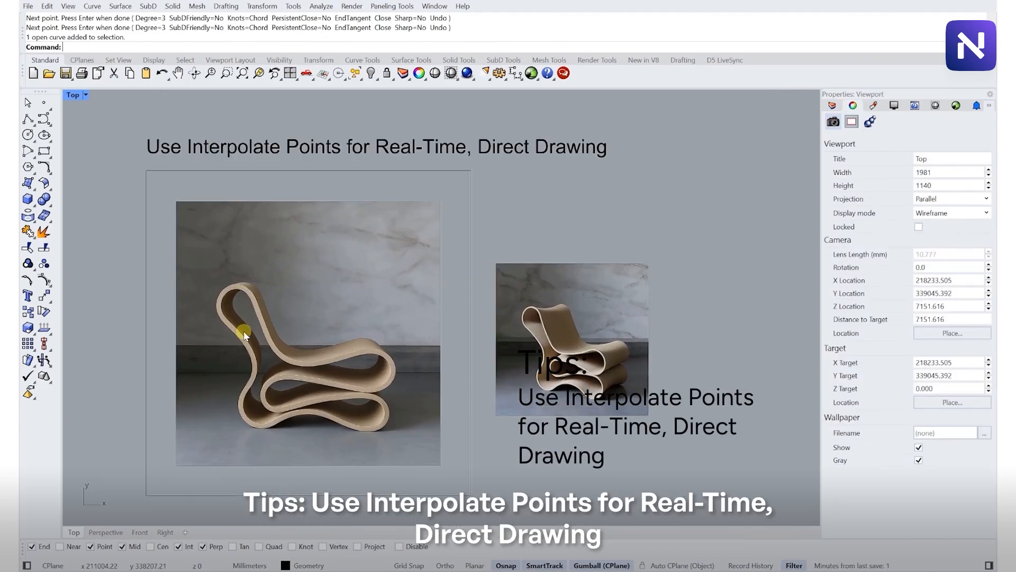
right_click_drag(253, 341, 252, 322)
right_click(237, 282)
left_click(238, 265)
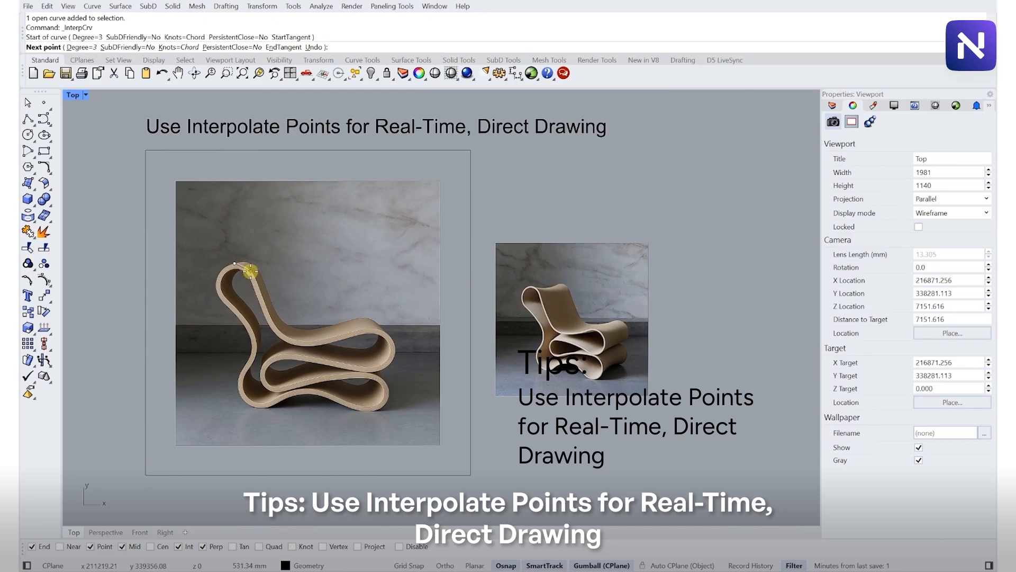
left_click(251, 271)
left_click(261, 300)
left_click(270, 326)
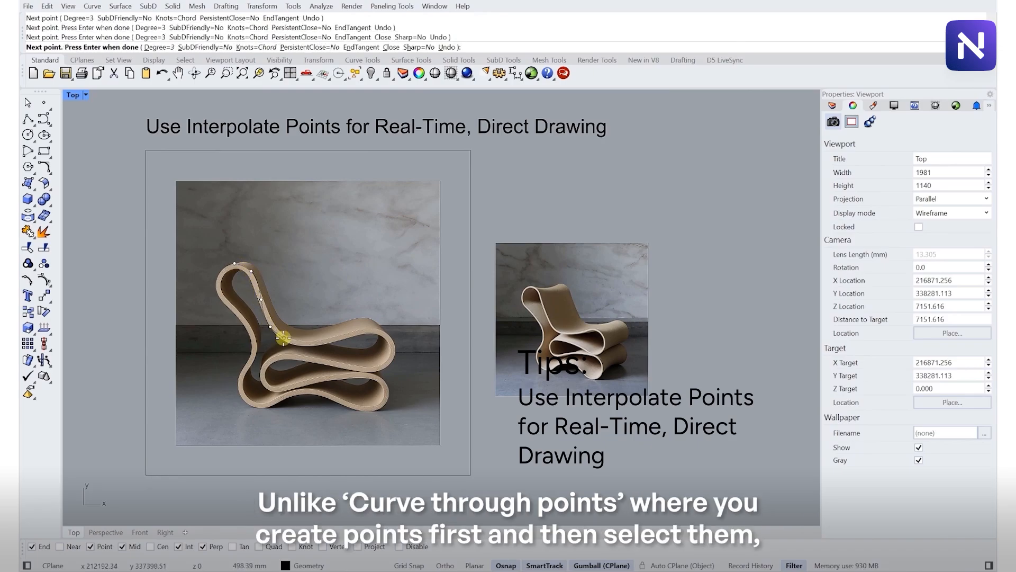
Step: Continue the interpolated curve along the seat, around its front loop, back through the middle fold and out around the lower front loop
left_click(288, 342)
left_click(308, 347)
left_click(341, 339)
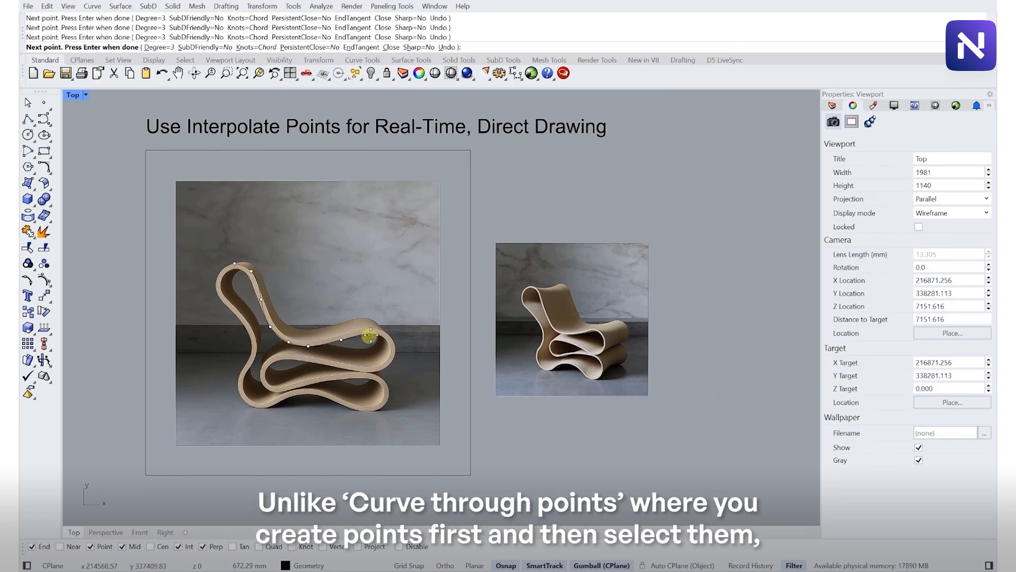
left_click(379, 372)
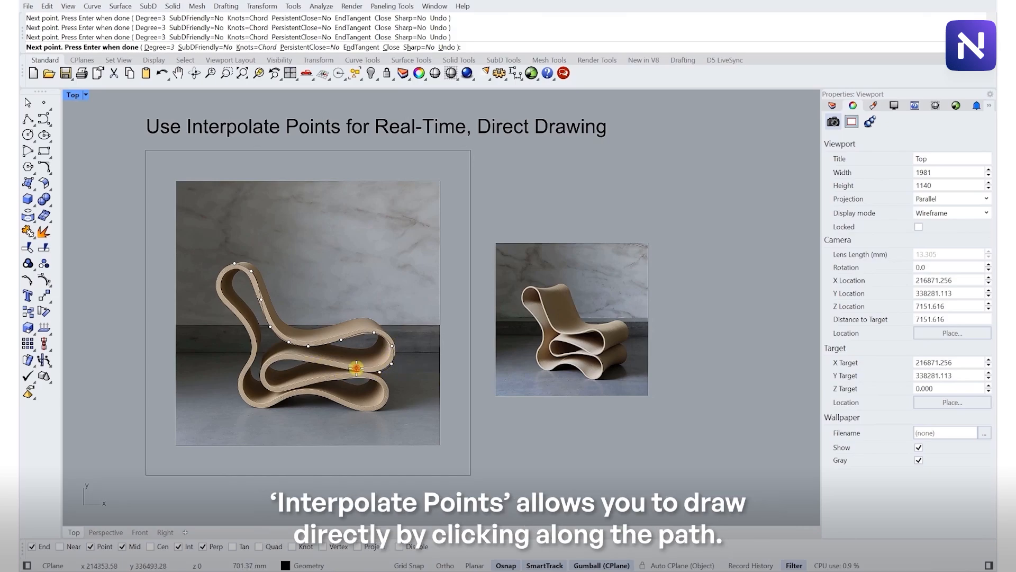
left_click(356, 367)
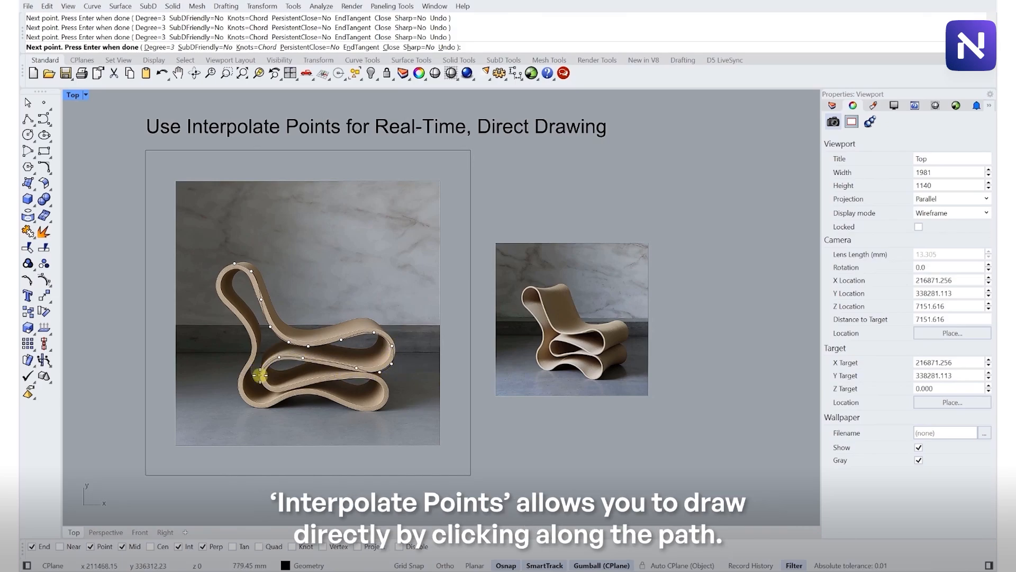
left_click(296, 390)
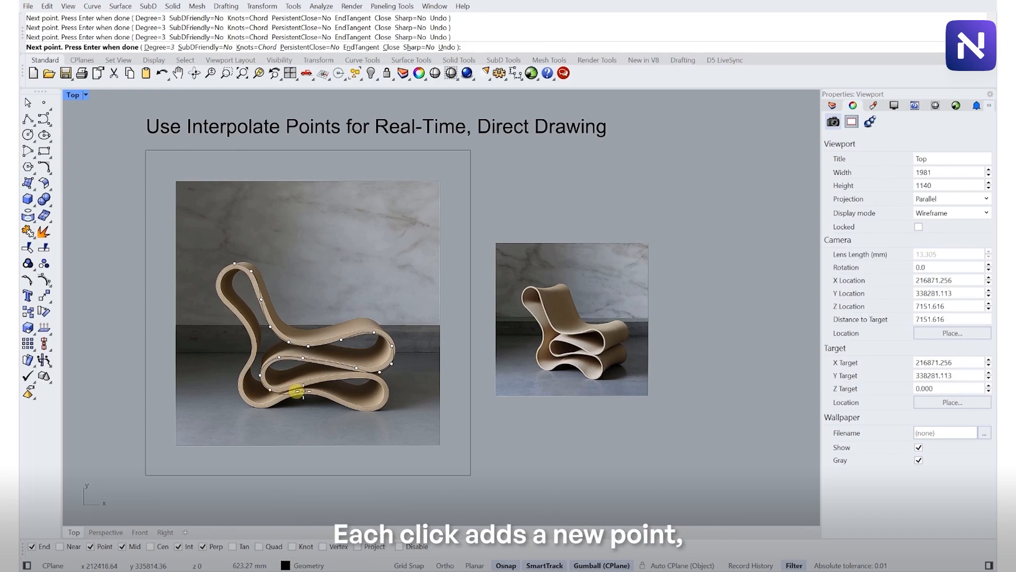
left_click(350, 378)
left_click(388, 384)
left_click(387, 401)
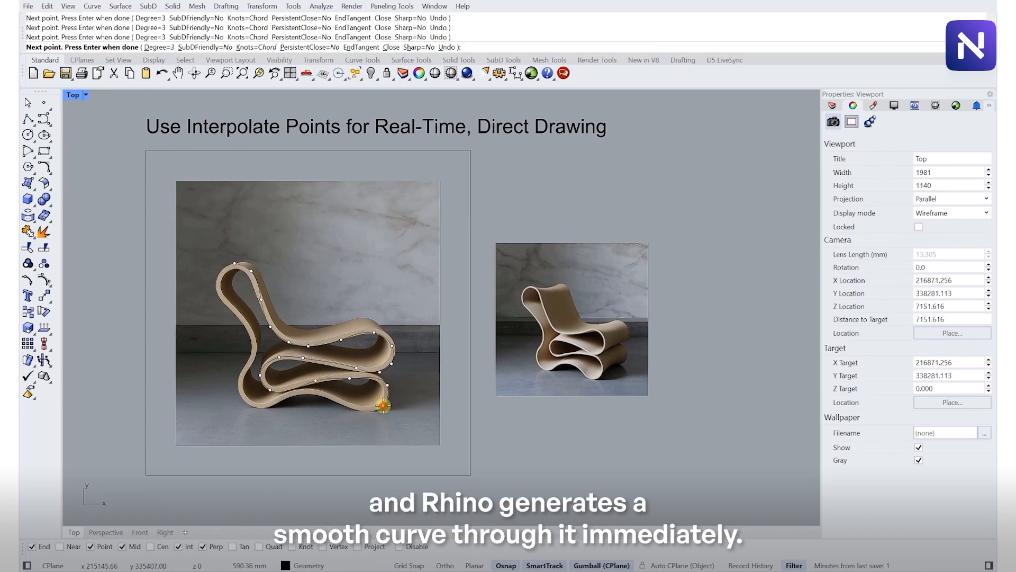
Step: Trace the chair's underside and rear edge up to the start point to close the interpolated curve, and select the finished outline
left_click(267, 407)
left_click(247, 406)
left_click(244, 318)
left_click(225, 302)
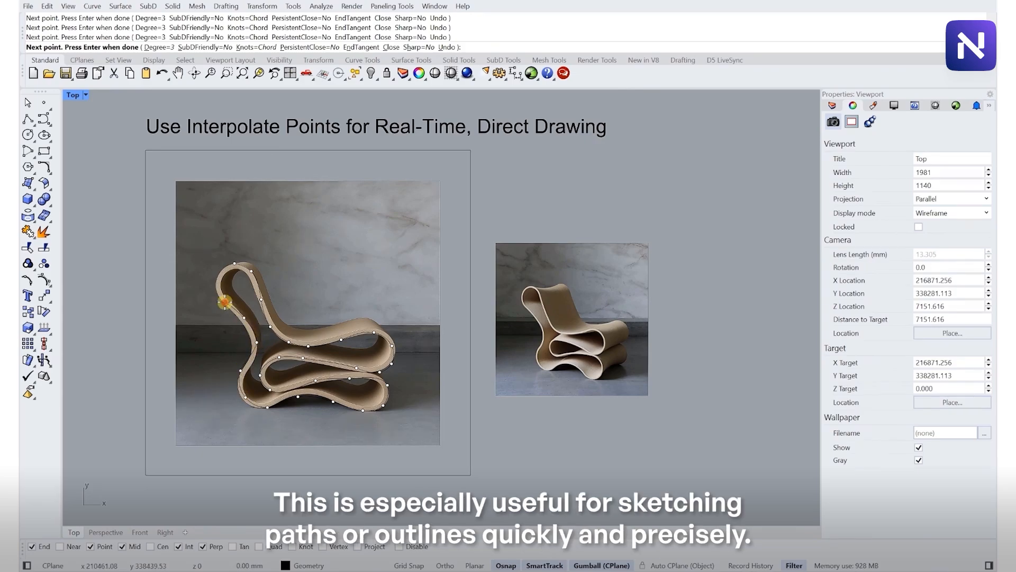
left_click(214, 283)
left_click(223, 271)
left_click(234, 263)
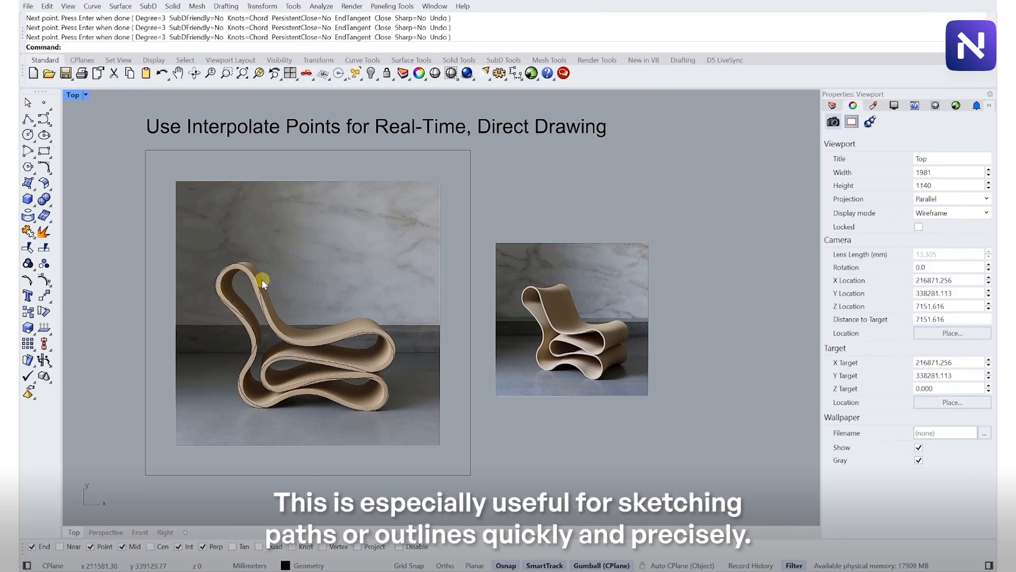
key("Return")
key("Escape")
left_click(259, 300)
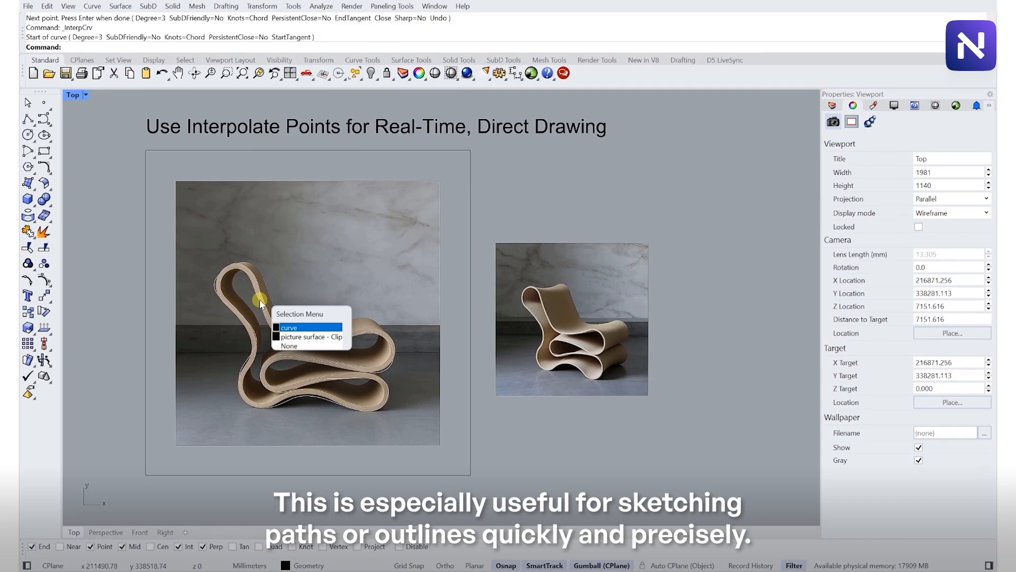
left_click(296, 335)
Step: Run the interpolated curve command at the "Modify degree for smoothness" frame and set the curve degree to 4
scroll(376, 265, "down", 10)
scroll(343, 460, "up", 6)
right_click_drag(340, 468, 300, 357)
scroll(342, 358, "up", 2)
scroll(321, 353, "up", 2)
right_click(274, 224)
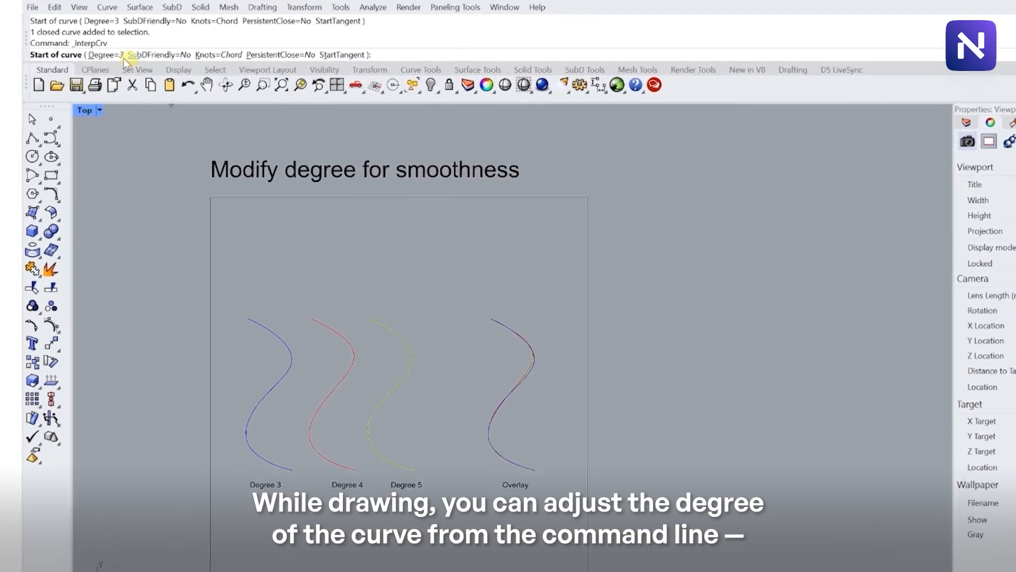
left_click(100, 47)
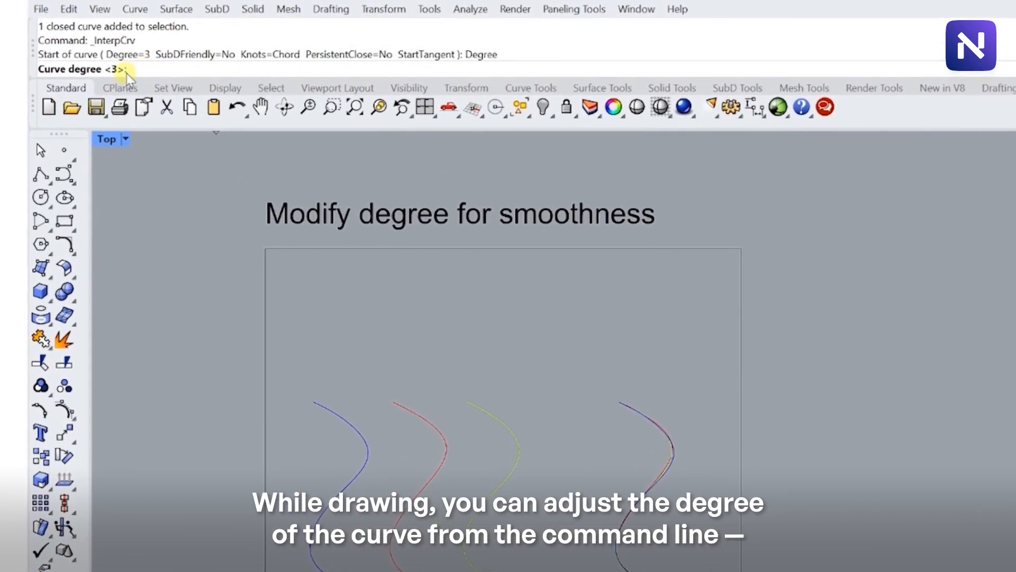
type("4")
key("Return")
key("Escape")
Step: Restart the interpolated curve command, set the curve degree to 5, and exit without drawing
key("Return")
left_click(132, 69)
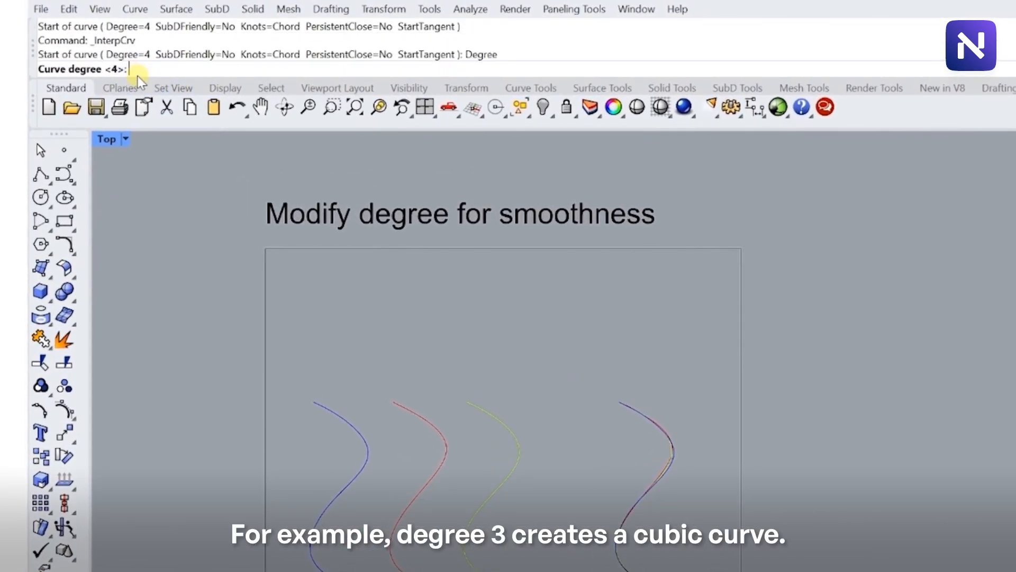
type("5")
key("Return")
key("Escape")
Step: Compare the control points of the Degree 3, Degree 4 and Degree 5 sample curves by selecting them one at a time
left_click(362, 435)
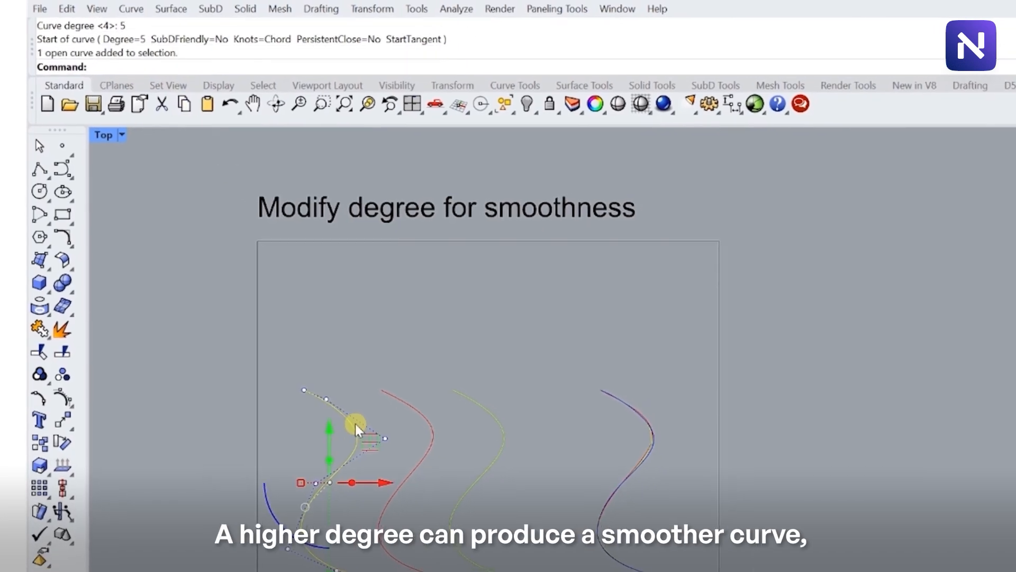
key("Escape")
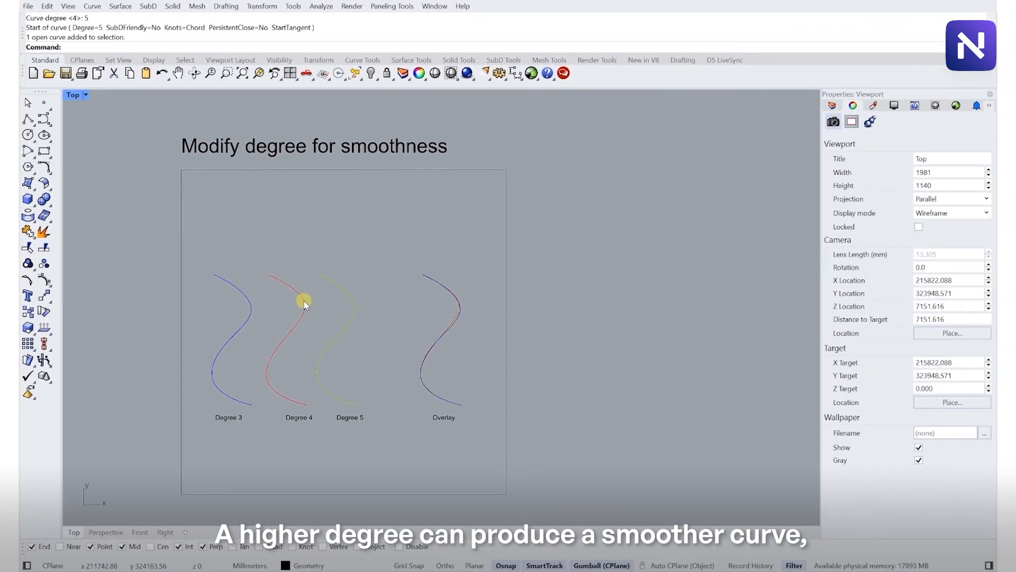
left_click(304, 303)
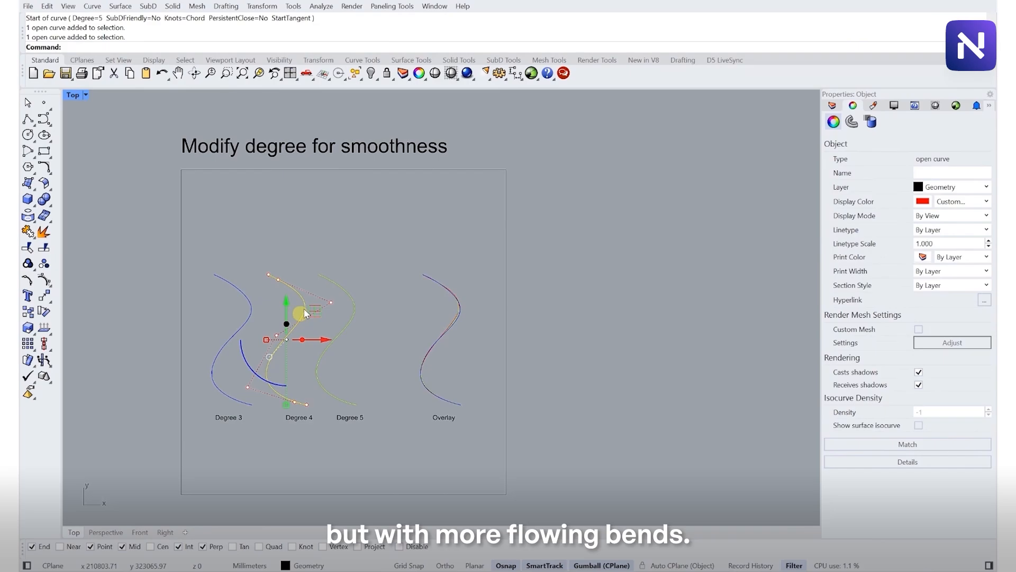
left_click(344, 321)
left_click(353, 323)
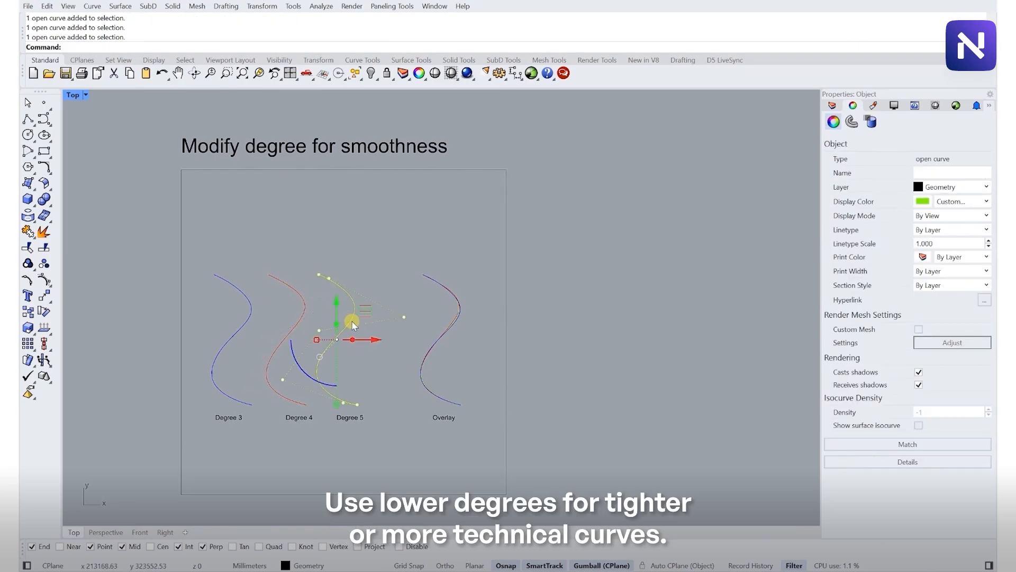
left_click(358, 423)
Step: Turn on the control points of the three overlapping curves in the Overlay sample
scroll(363, 423, "up", 5)
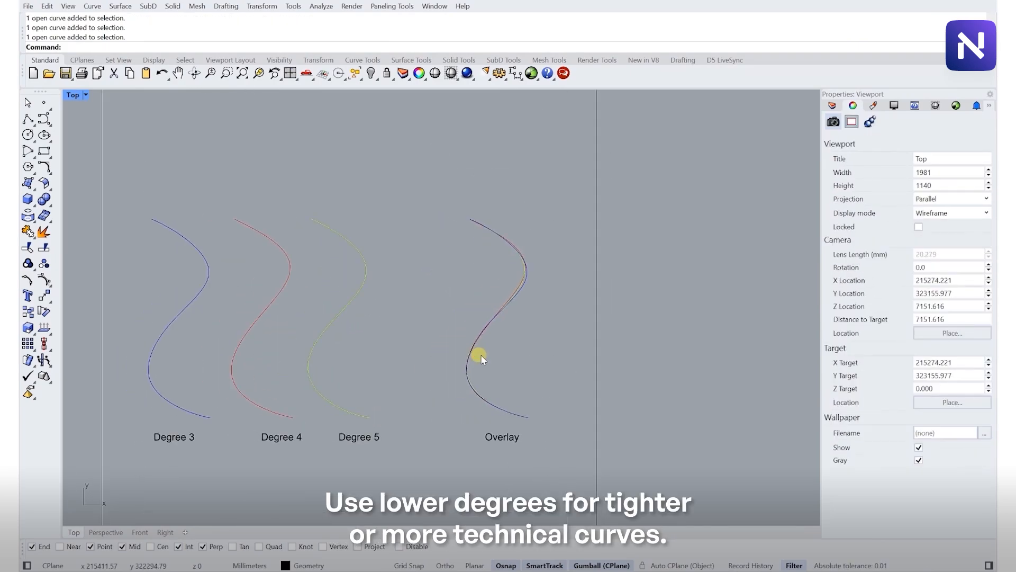
left_click_drag(563, 317, 510, 290)
left_click(45, 279)
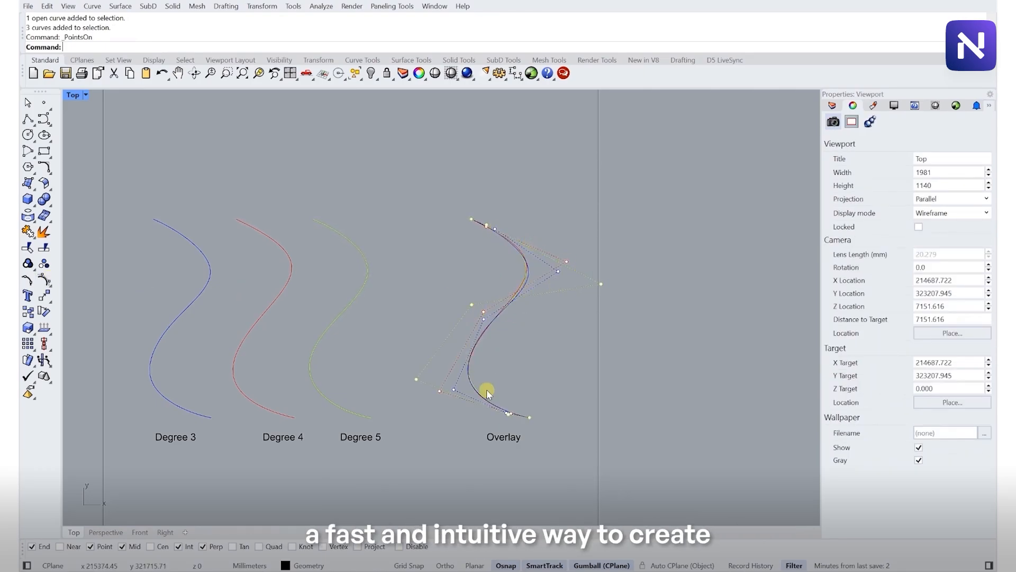
Step: Start a HandleCurve in the lower-left part of the Handle curve frame, placing its first curve point with a handle aimed steeply upward
scroll(469, 398, "down", 10)
scroll(487, 295, "up", 4)
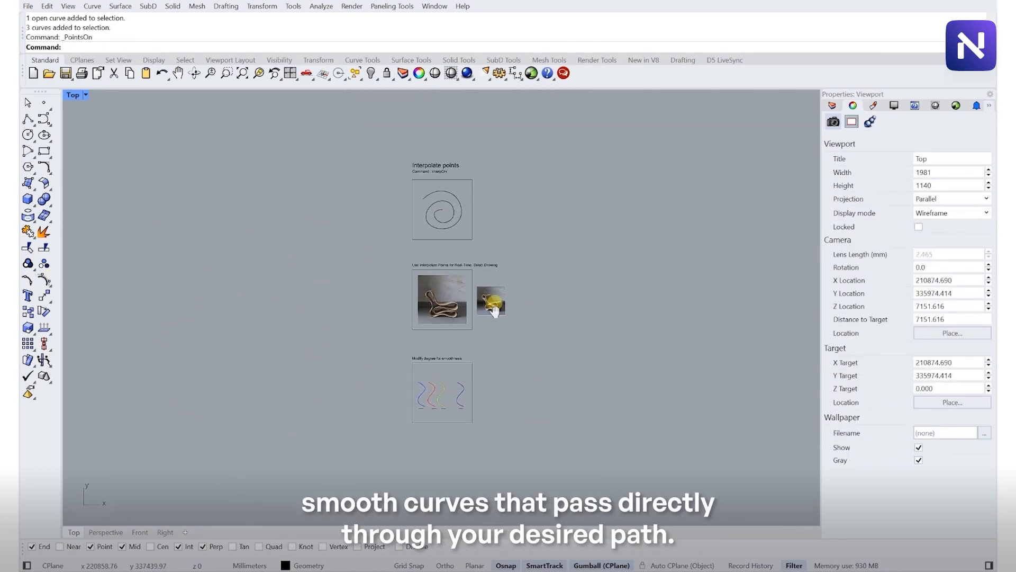
right_click_drag(258, 318, 236, 312)
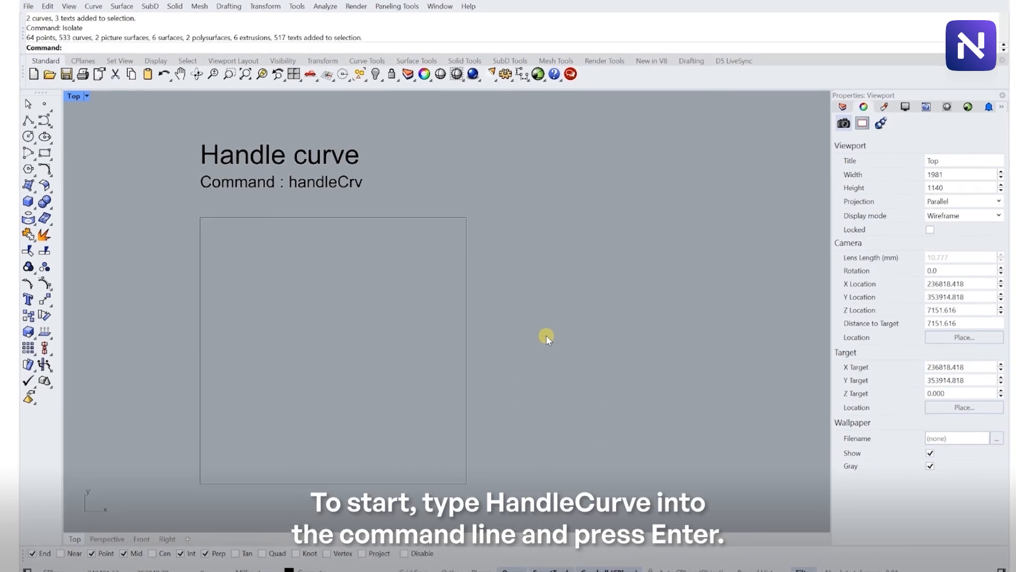
type("Han")
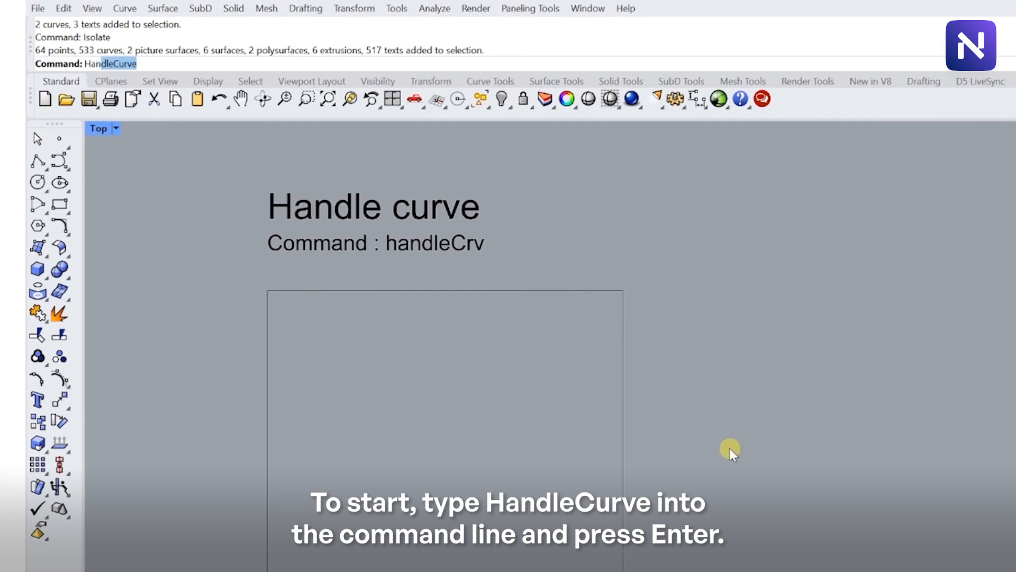
type("dleCurve")
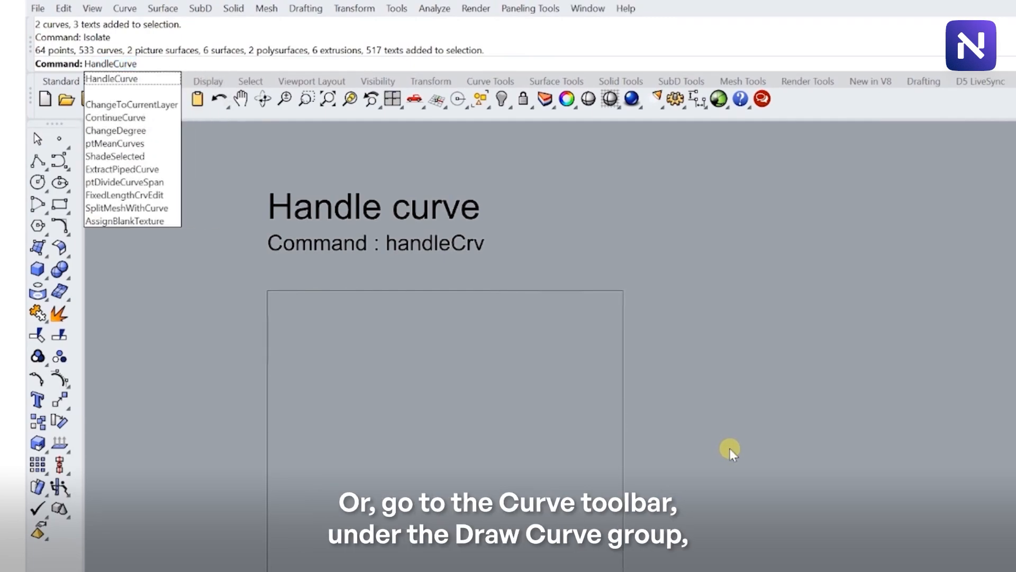
key("Return")
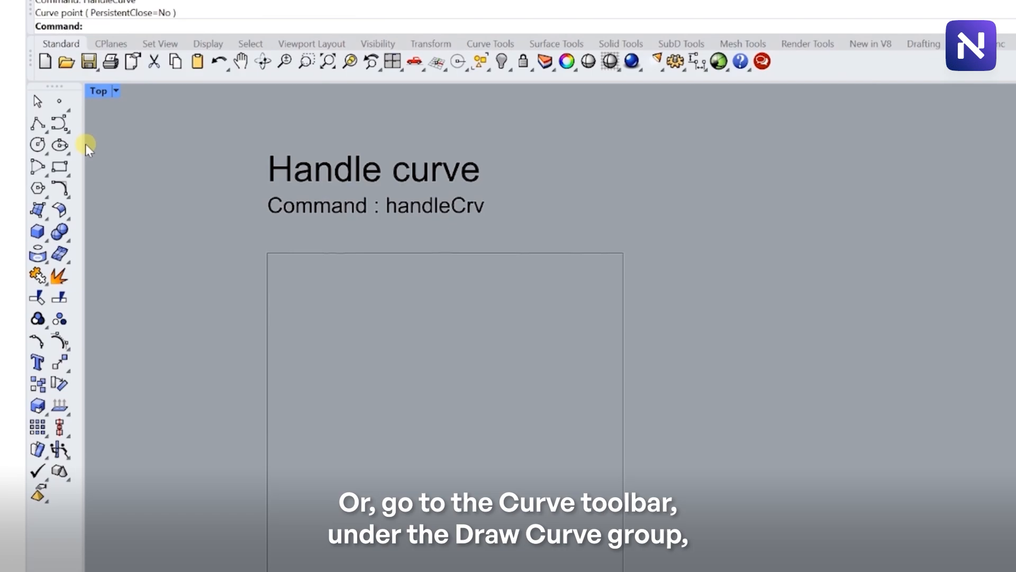
left_click(60, 123)
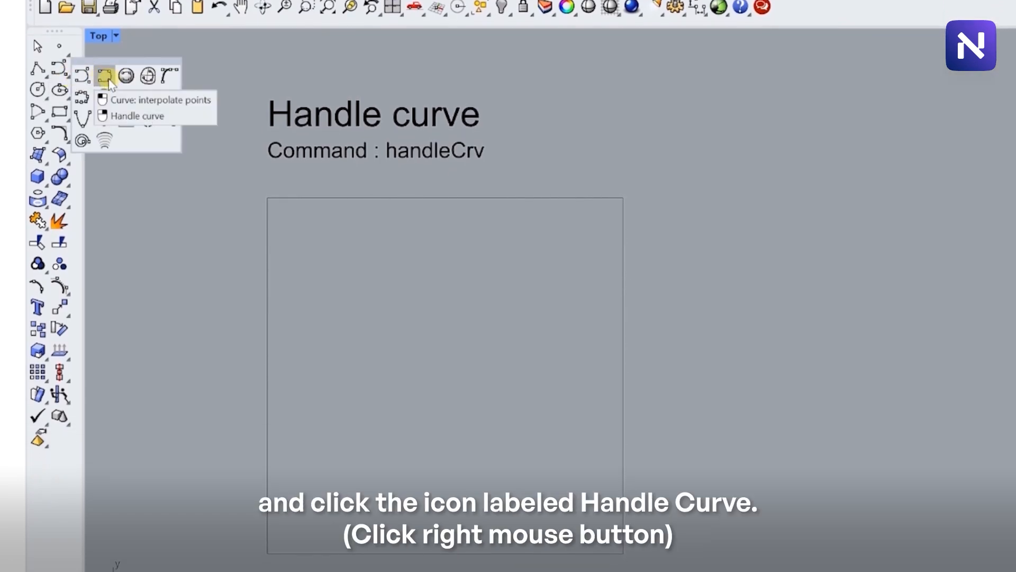
right_click(108, 81)
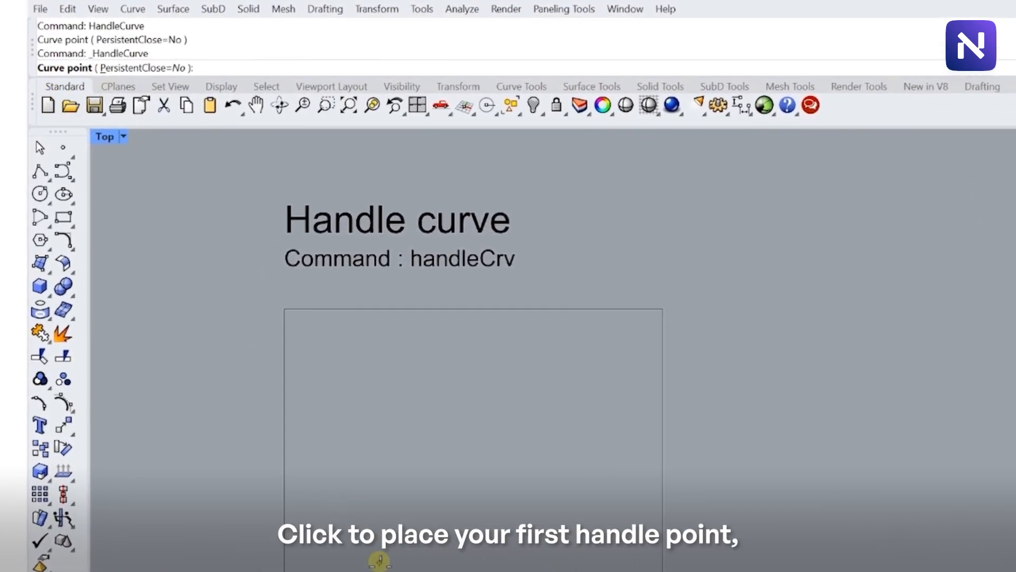
left_click(249, 421)
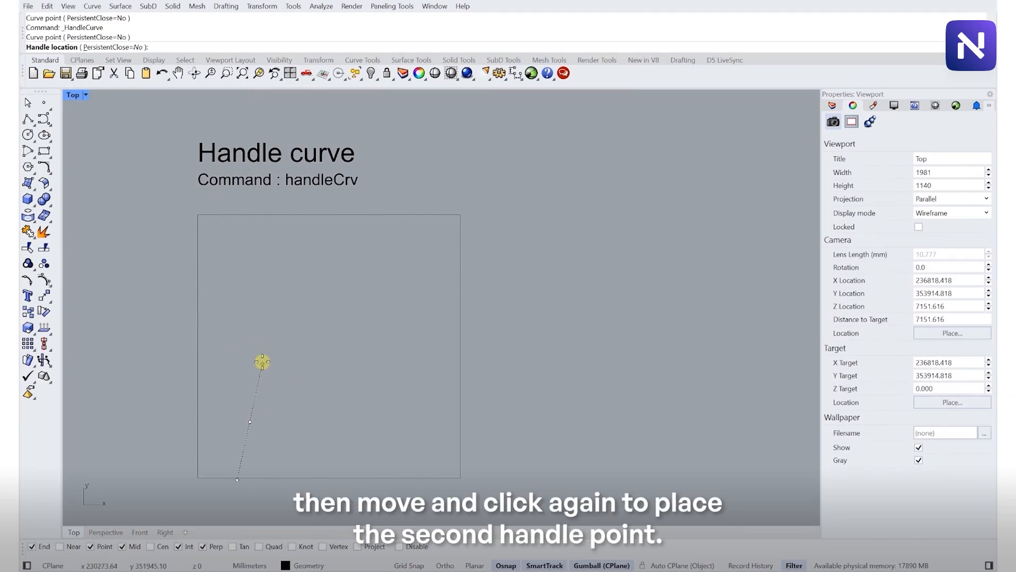
left_click(262, 361)
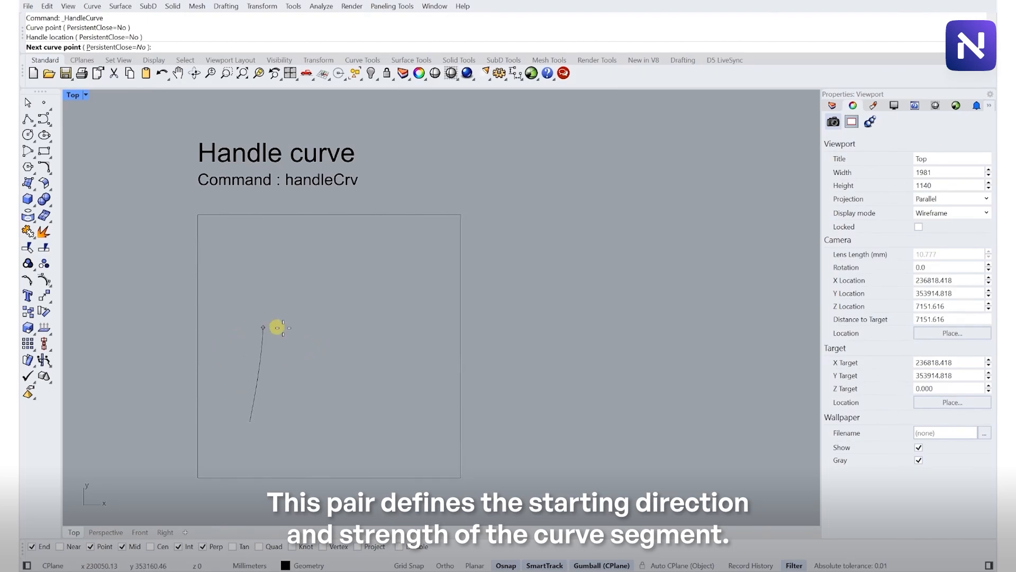
Step: Add three more curve points with handles so the handle curve arches over, dips and turns upward, and finish it
left_click(321, 355)
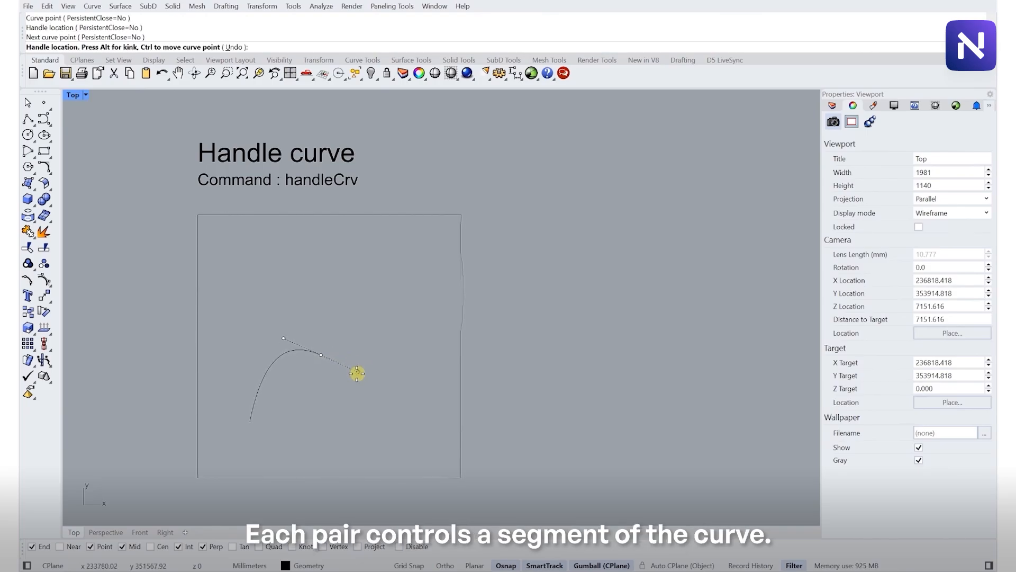
left_click(357, 374)
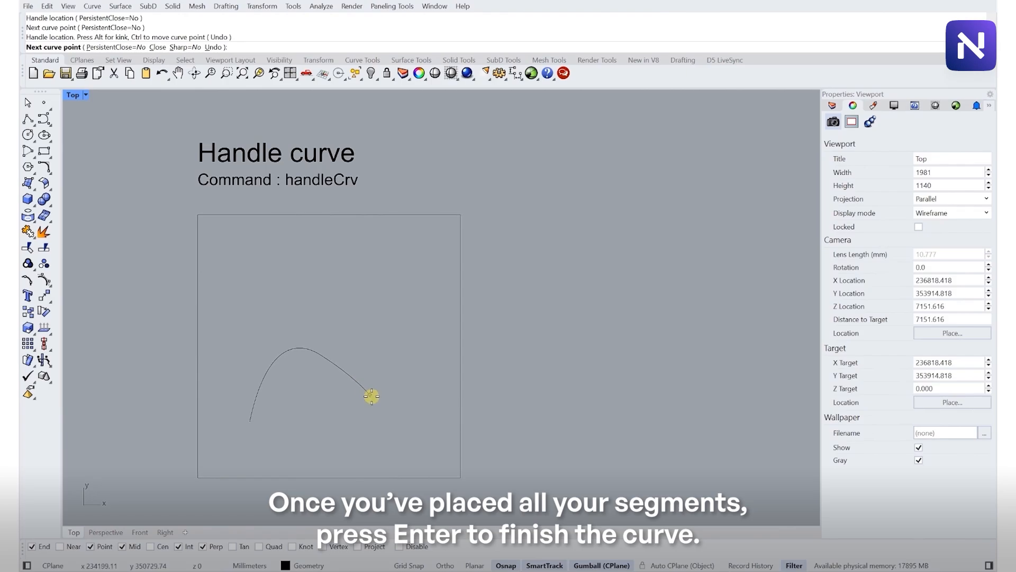
left_click(371, 378)
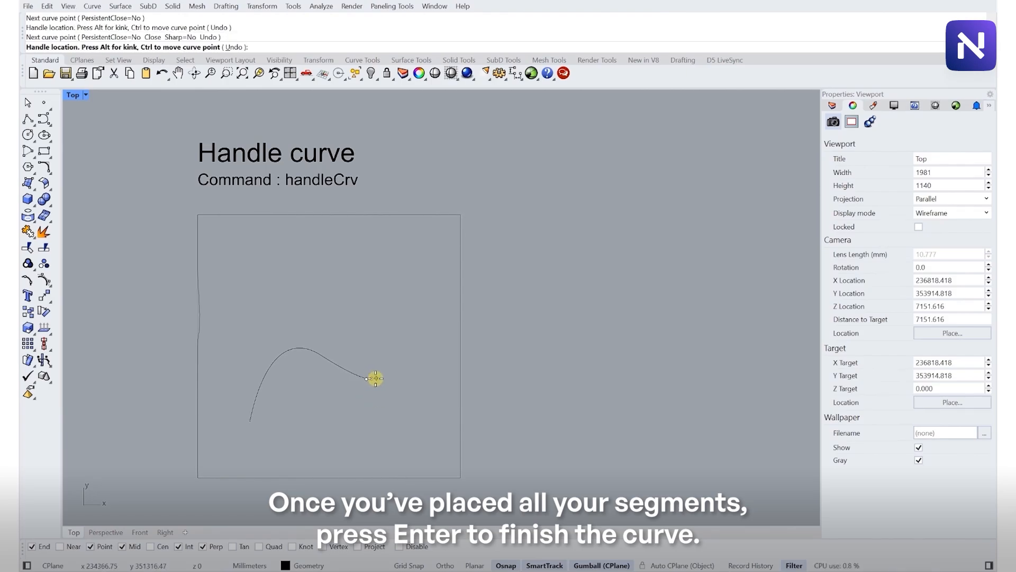
left_click(400, 374)
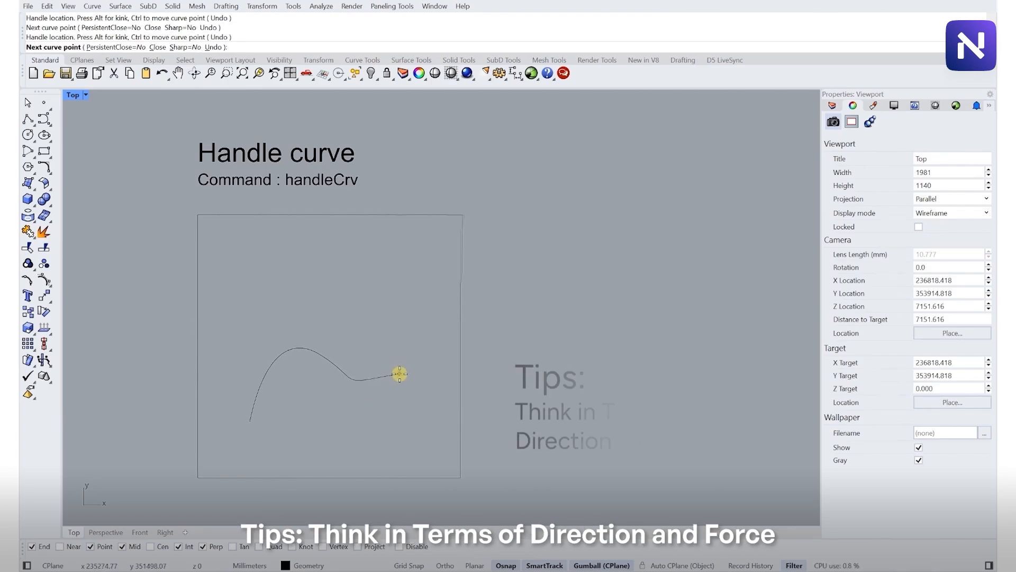
left_click(395, 337)
left_click(392, 311)
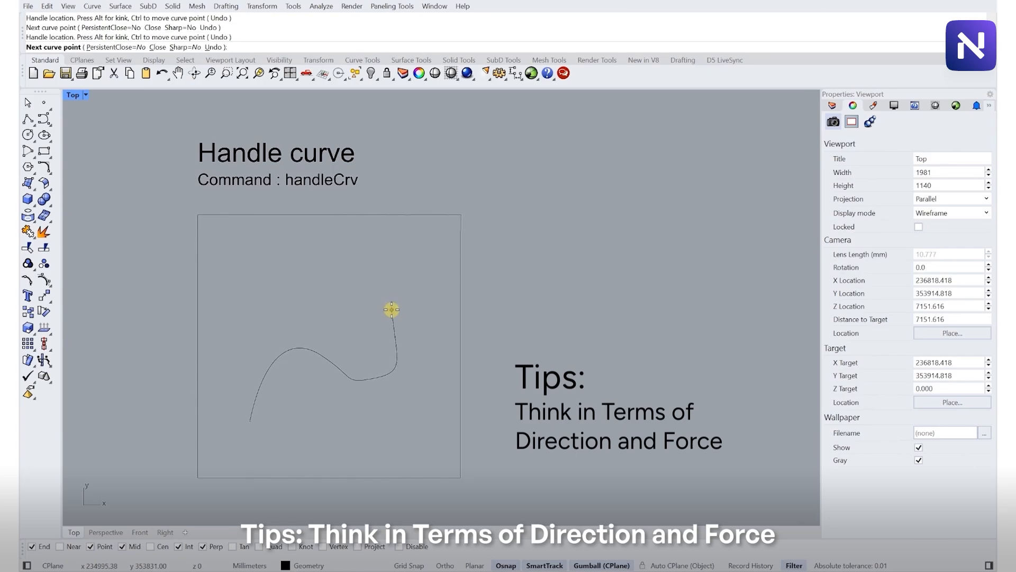
right_click(403, 281)
Step: Start a HandleCurve in the upper-left part of the Think in Terms of Direction and Force frame, aiming its first handle down toward the right
scroll(400, 280, "down", 8)
scroll(338, 446, "up", 6)
right_click_drag(338, 429, 338, 315)
scroll(338, 316, "up", 4)
right_click(307, 307)
left_click(275, 243)
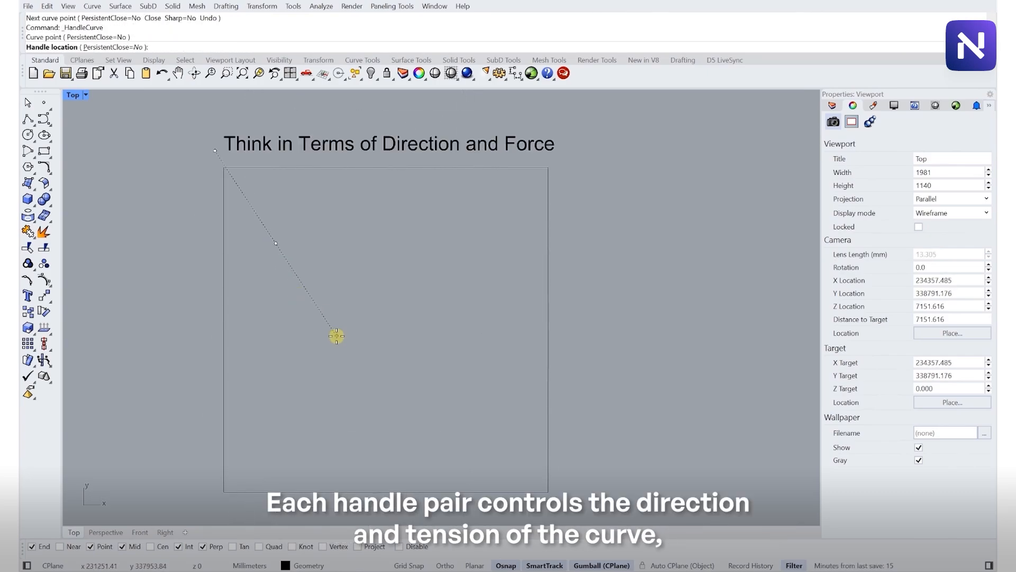
left_click(336, 335)
Step: Add four more curve points with handles so the curve runs flat, rises steeply, arches over to the right and hooks back down, and finish it
left_click(379, 339)
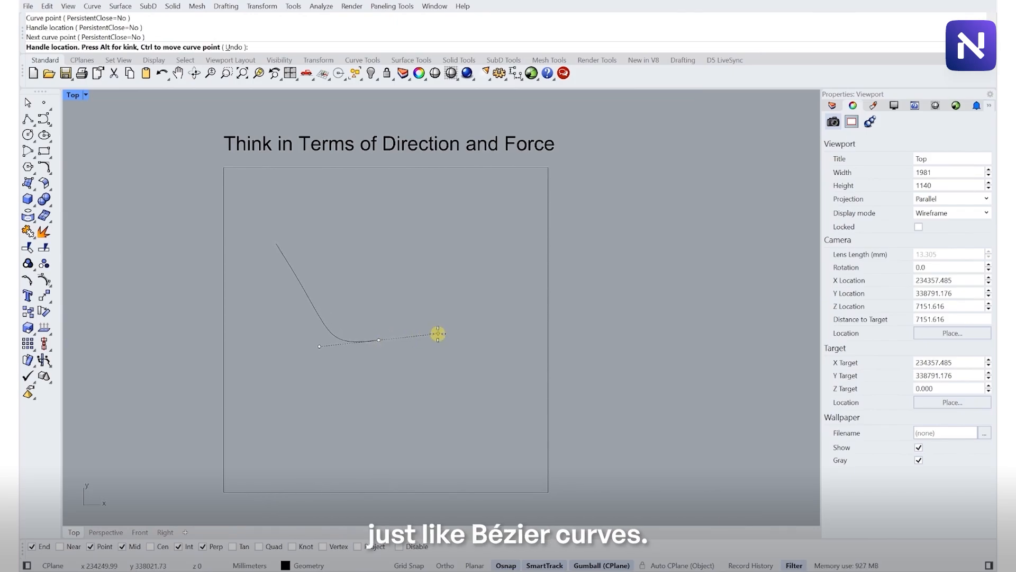
left_click(437, 333)
left_click(446, 304)
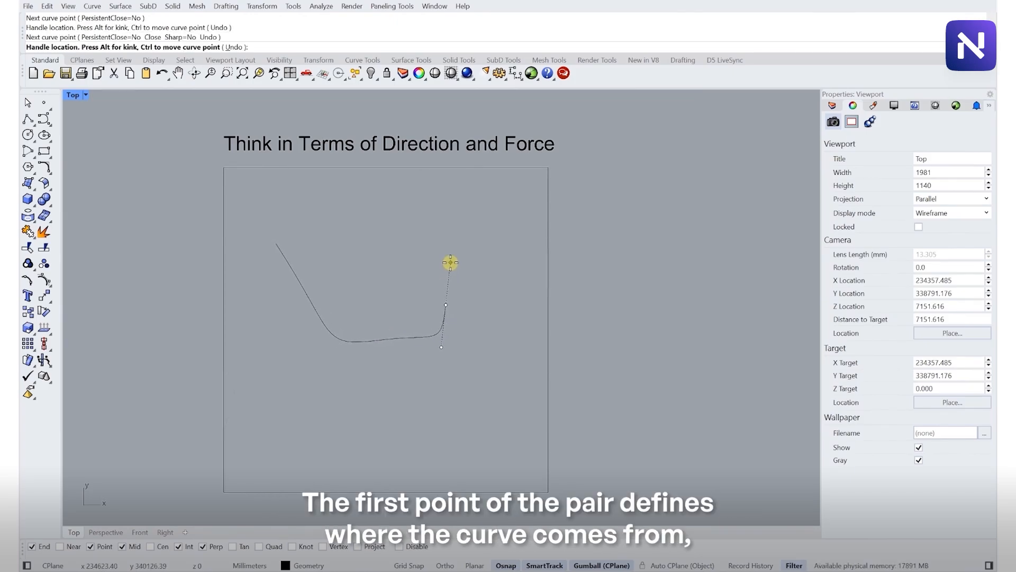
left_click(451, 262)
left_click(480, 220)
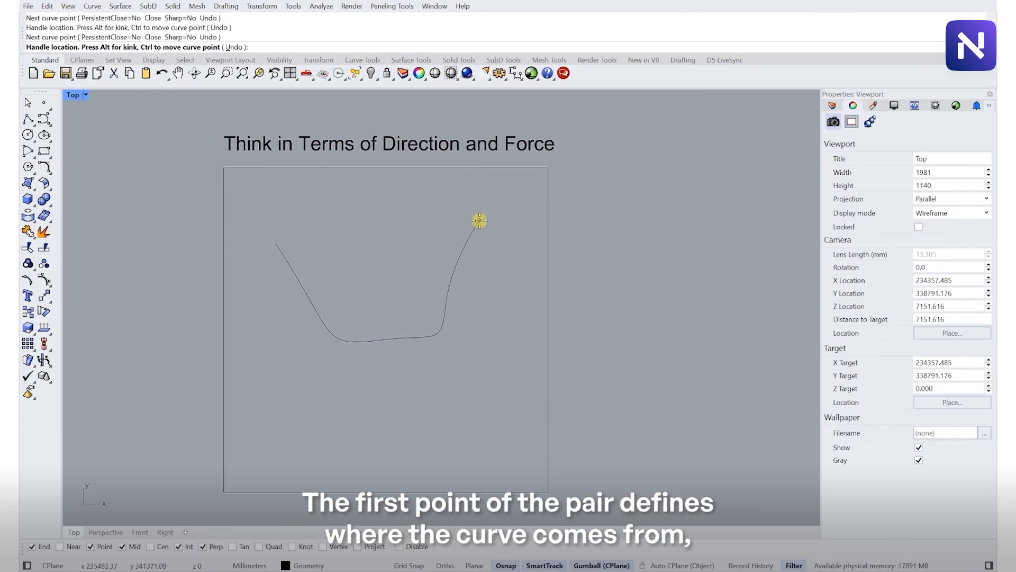
left_click(522, 209)
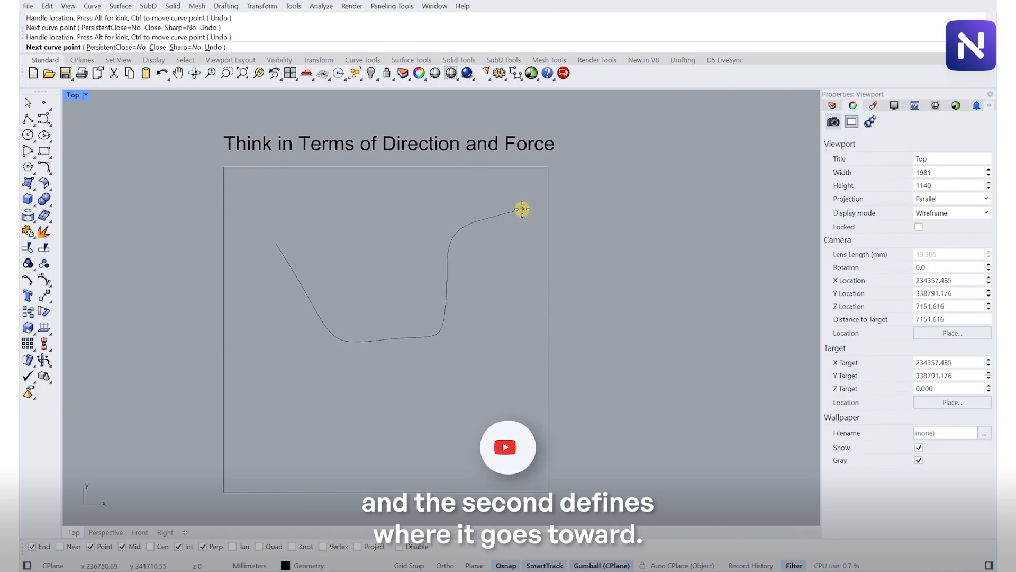
left_click(510, 269)
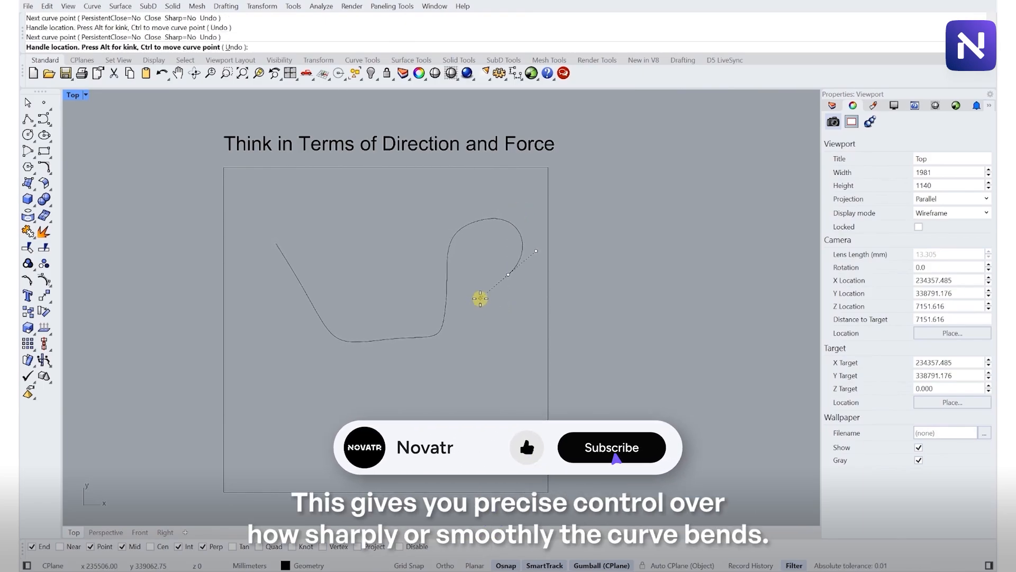
left_click(480, 297)
key("Return")
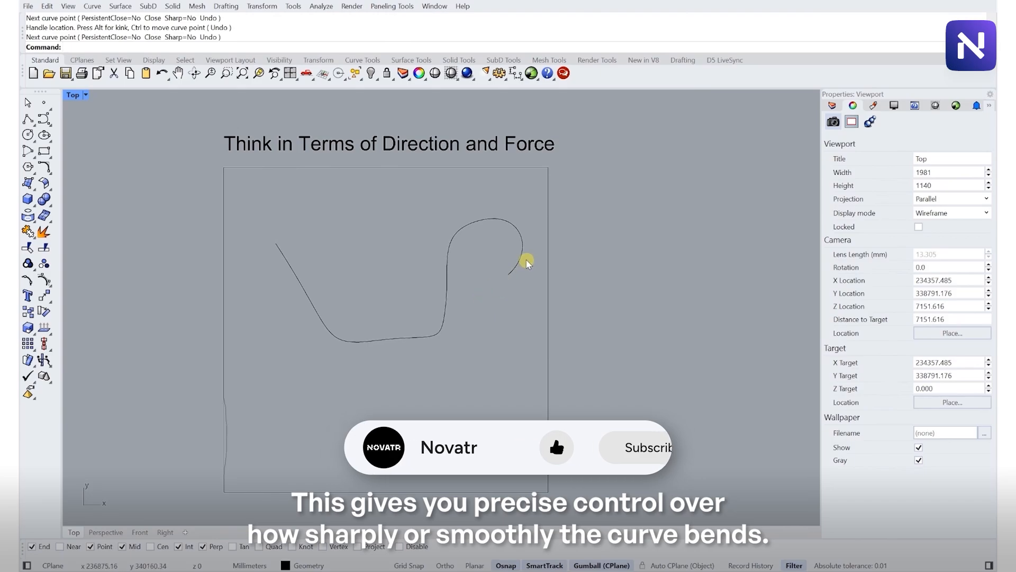
Step: Examine the control points of the new handle curve in the Direction and Force frame, and hide them again
left_click(522, 252)
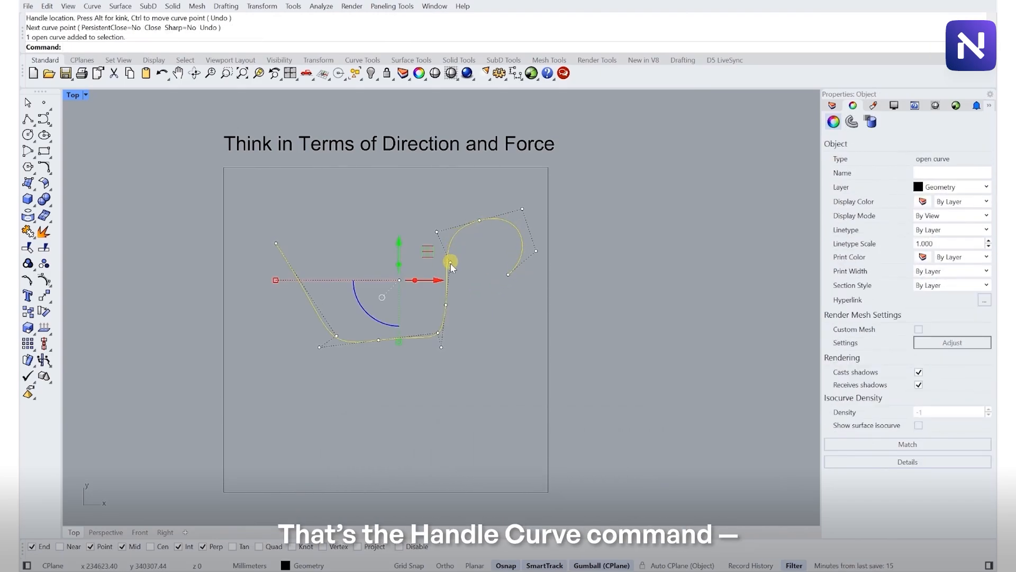
left_click(375, 378)
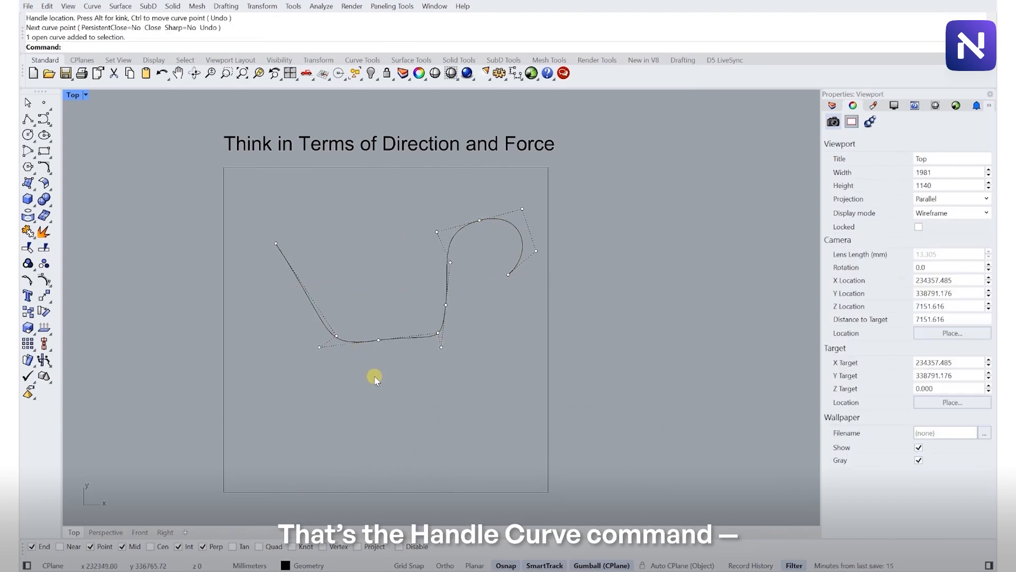
scroll(375, 379, "down", 10)
right_click_drag(473, 254, 378, 275)
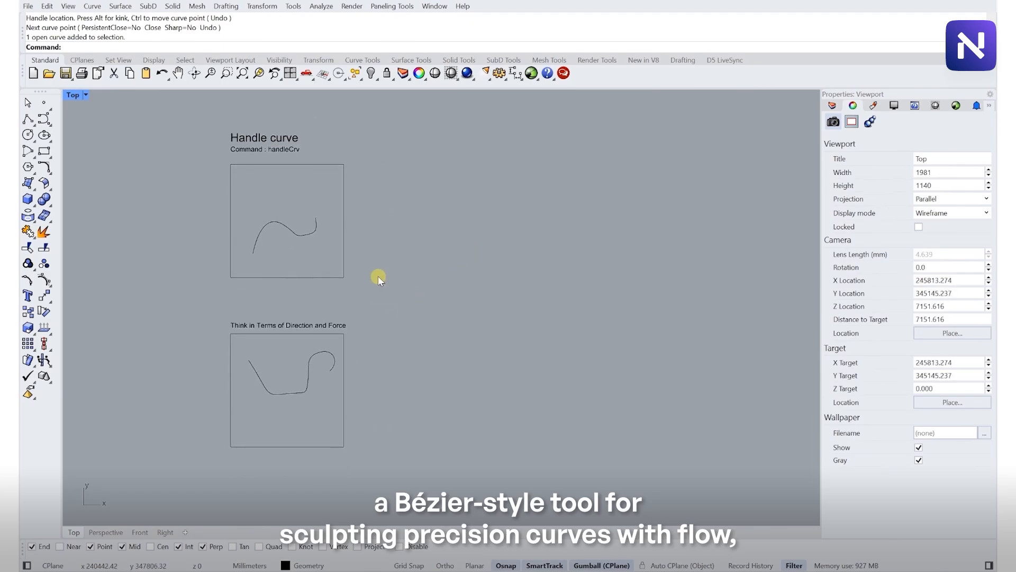
scroll(365, 288, "up", 2)
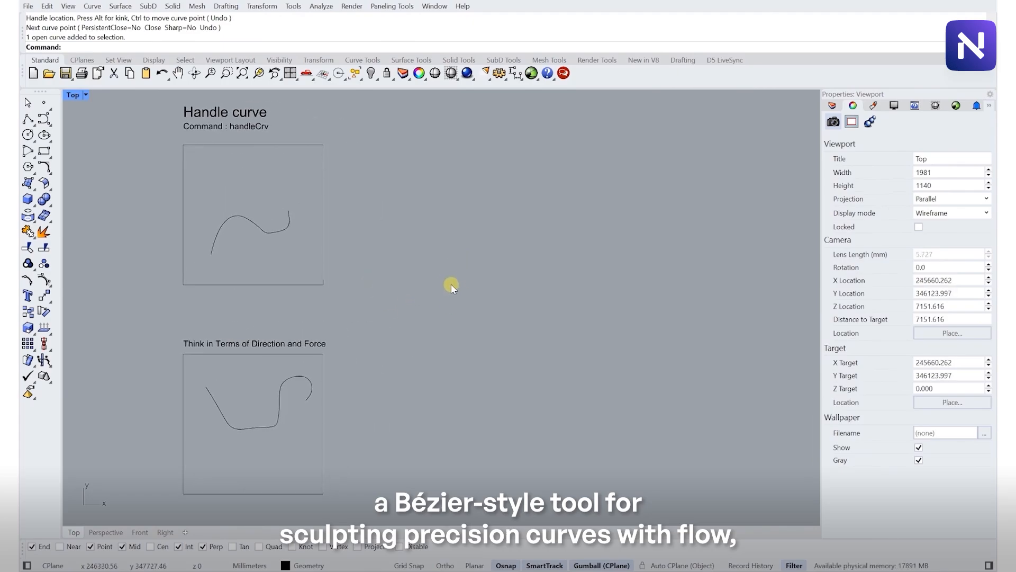